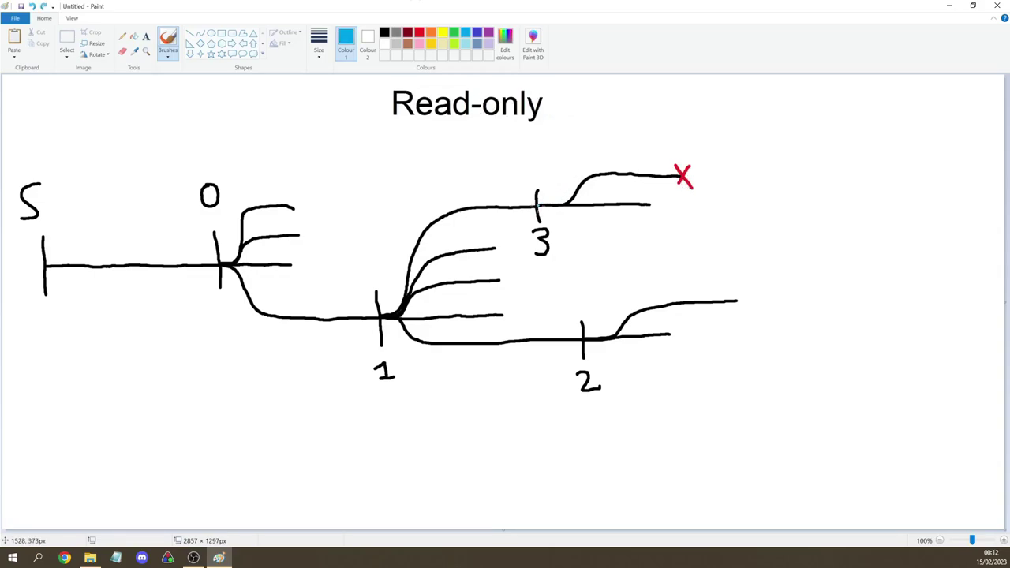
# Trace the upper branch from point 3 in blue, mark its end as point 4 in black, and draw two black branches from it
pyautogui.moveTo(539, 205)
pyautogui.mouseDown()
pyautogui.moveTo(567, 202)
pyautogui.moveTo(591, 176)
pyautogui.moveTo(664, 175)
pyautogui.mouseUp()
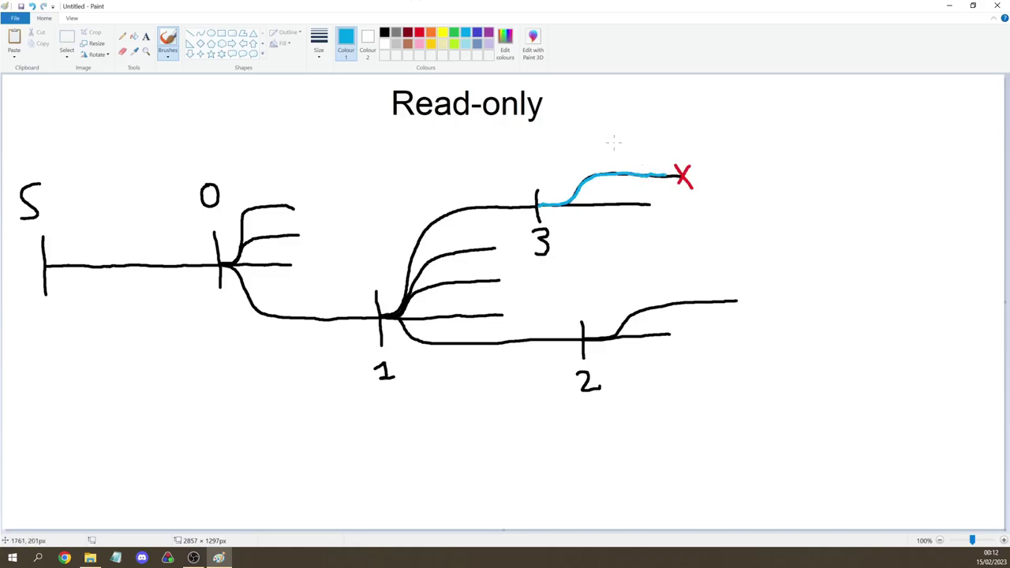
pyautogui.click(385, 33)
pyautogui.moveTo(661, 156); pyautogui.dragTo(667, 191)
pyautogui.moveTo(653, 118); pyautogui.dragTo(670, 136)
pyautogui.moveTo(663, 125); pyautogui.dragTo(663, 150)
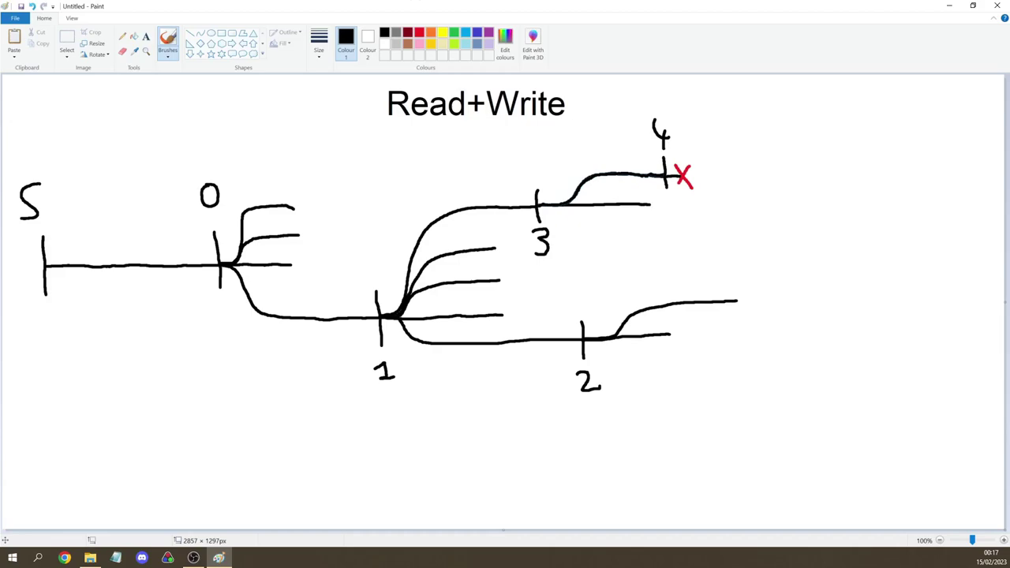
pyautogui.moveTo(668, 177)
pyautogui.mouseDown()
pyautogui.moveTo(691, 152)
pyautogui.moveTo(736, 150)
pyautogui.mouseUp()
pyautogui.moveTo(672, 178)
pyautogui.mouseDown()
pyautogui.moveTo(680, 190)
pyautogui.moveTo(813, 198)
pyautogui.mouseUp()
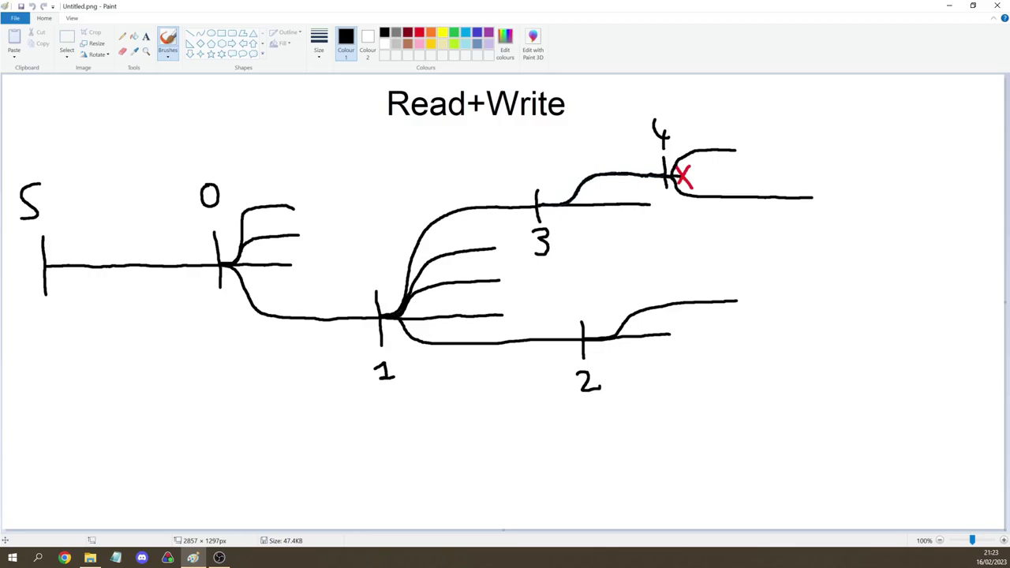
# Mark the end of point 4's lower branch with a green tick and trace the path from S to it in lime
pyautogui.click(453, 32)
pyautogui.moveTo(809, 179); pyautogui.dragTo(813, 215)
pyautogui.click(454, 44)
pyautogui.moveTo(45, 266)
pyautogui.mouseDown()
pyautogui.moveTo(221, 266)
pyautogui.moveTo(290, 315)
pyautogui.moveTo(382, 316)
pyautogui.moveTo(435, 229)
pyautogui.moveTo(497, 207)
pyautogui.moveTo(566, 204)
pyautogui.moveTo(603, 172)
pyautogui.moveTo(671, 176)
pyautogui.moveTo(716, 199)
pyautogui.moveTo(811, 198)
pyautogui.mouseUp()
# Move the green marker from point 0 to midway along the branch between points 1 and 3, and label that spot 5 in black
pyautogui.click(385, 33)
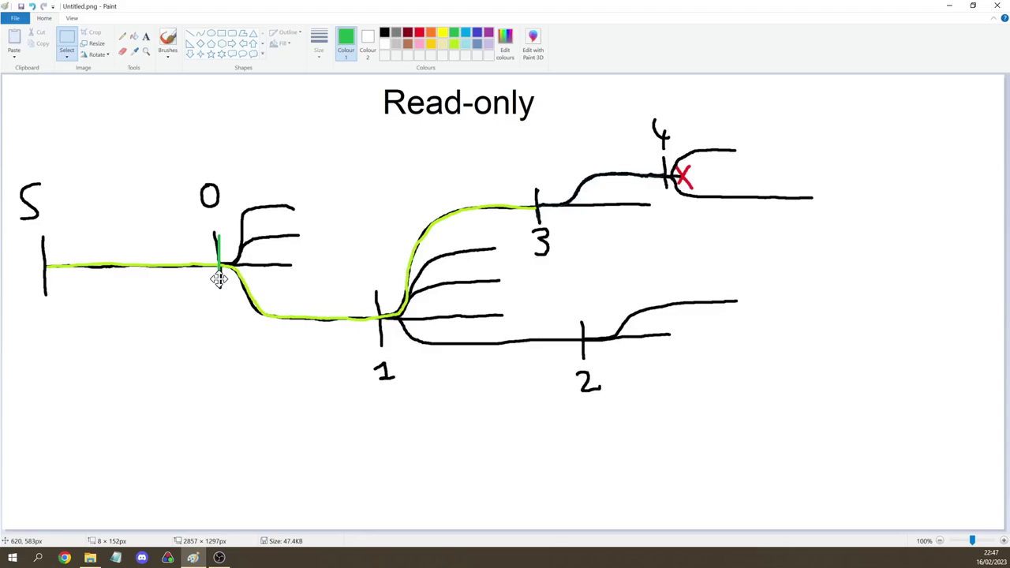
pyautogui.moveTo(219, 279); pyautogui.dragTo(448, 226)
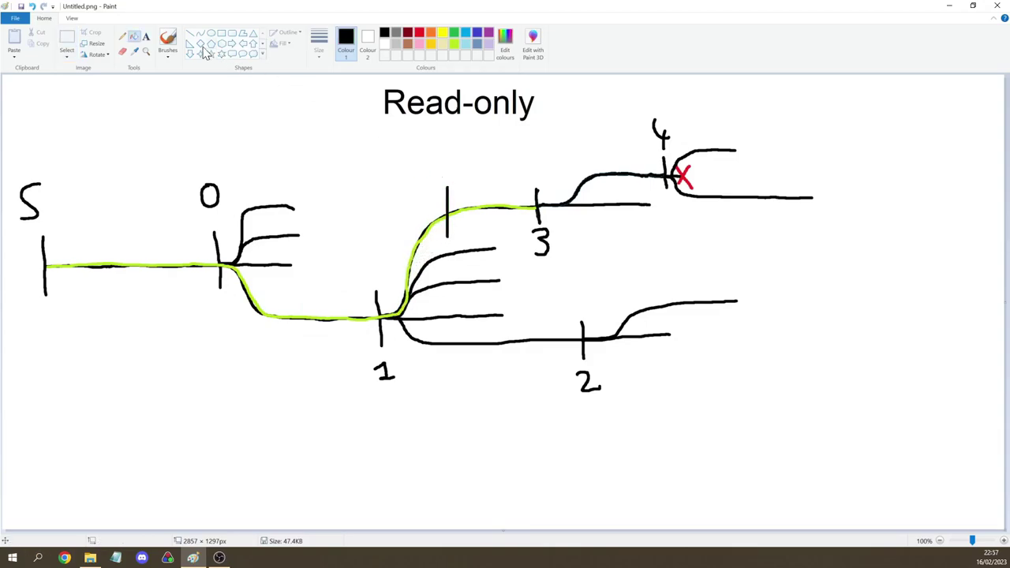
pyautogui.click(167, 40)
pyautogui.moveTo(438, 153)
pyautogui.mouseDown()
pyautogui.moveTo(433, 175)
pyautogui.moveTo(451, 153)
pyautogui.mouseUp()
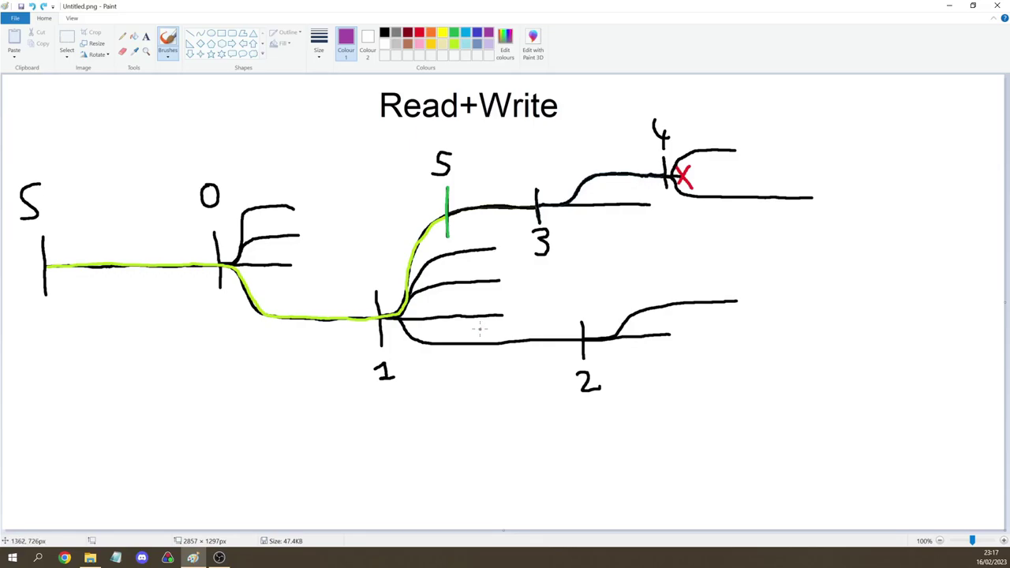
# Place a purple tick midway between points 1 and 2, move the green marker onto it, and write a black label below
pyautogui.moveTo(490, 328); pyautogui.dragTo(490, 358)
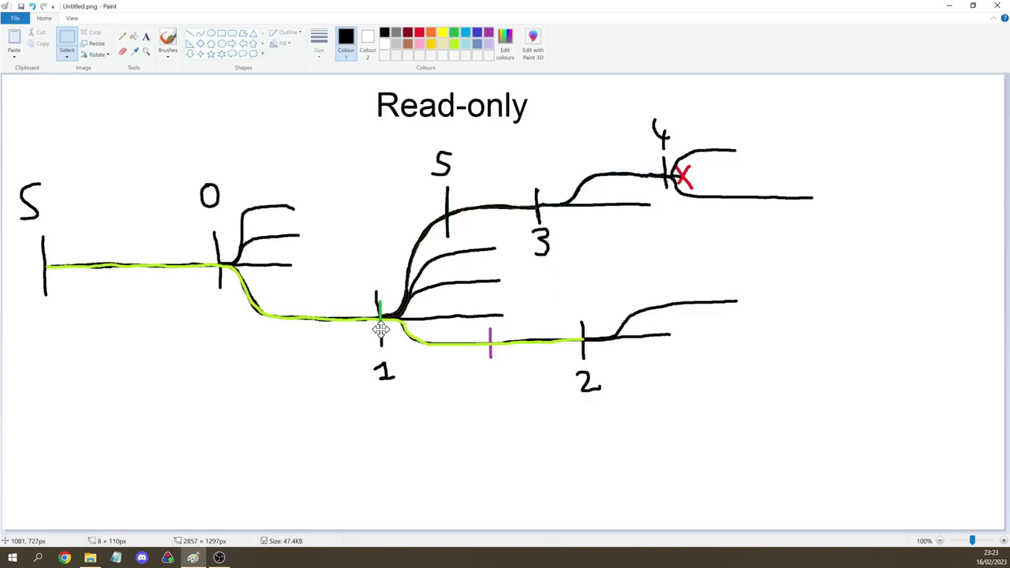
pyautogui.moveTo(381, 330); pyautogui.dragTo(490, 351)
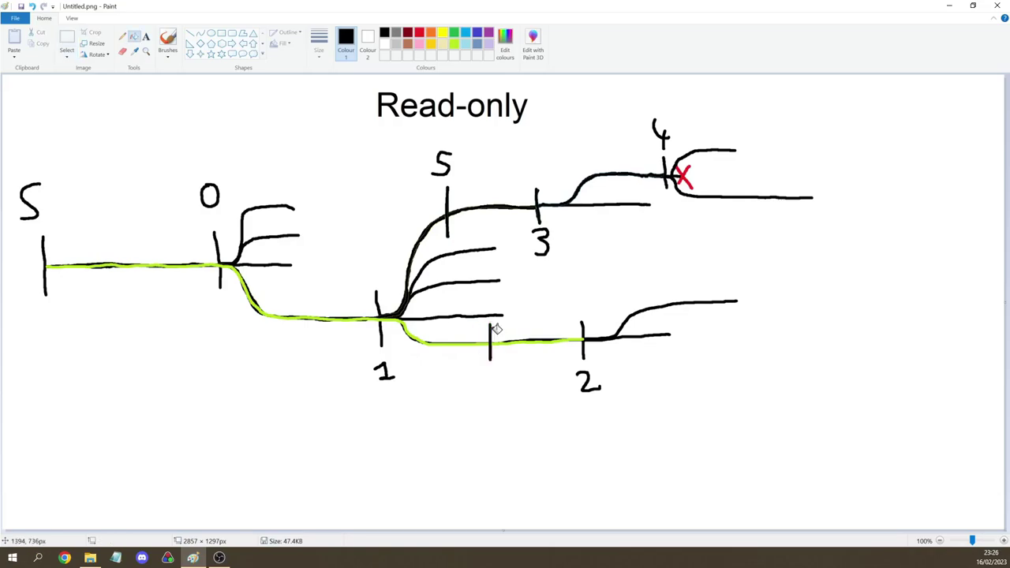
pyautogui.click(167, 40)
pyautogui.moveTo(498, 386); pyautogui.dragTo(491, 399)
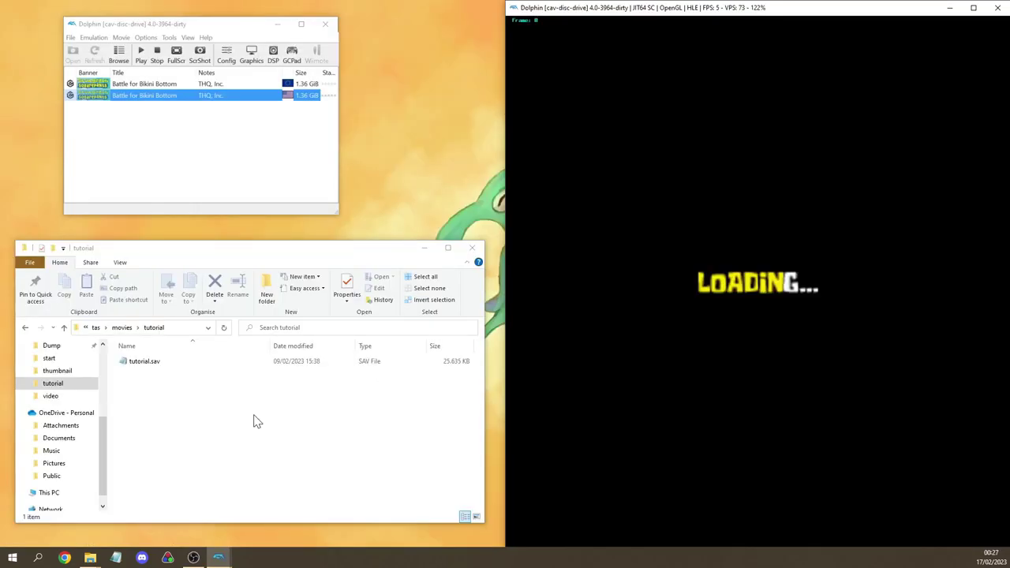
# Highlight tutorial.sav in the tutorial folder and switch the movie mode in Dolphin to Read+Write
pyautogui.moveTo(192, 383); pyautogui.dragTo(222, 362)
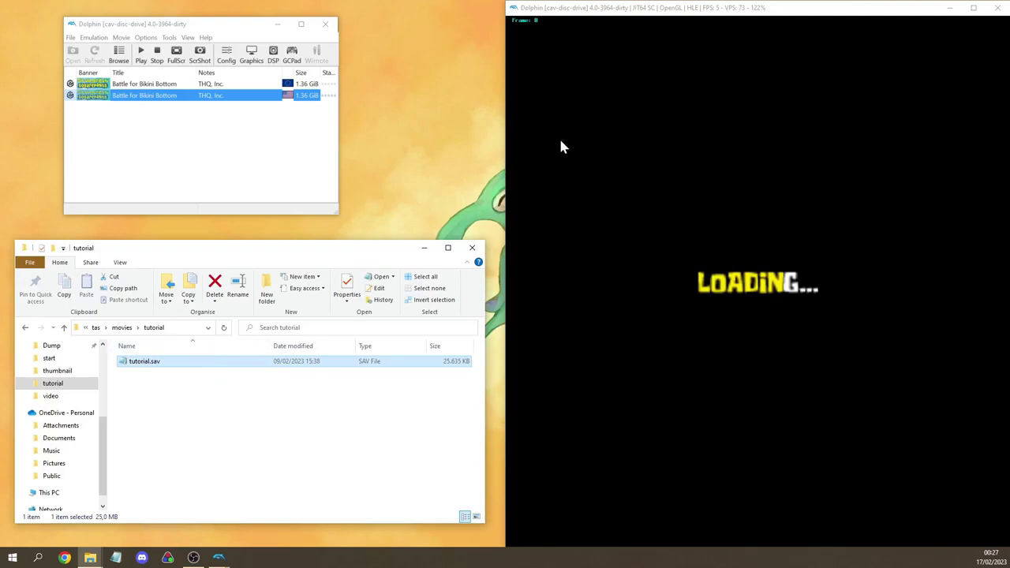
pyautogui.click(609, 121)
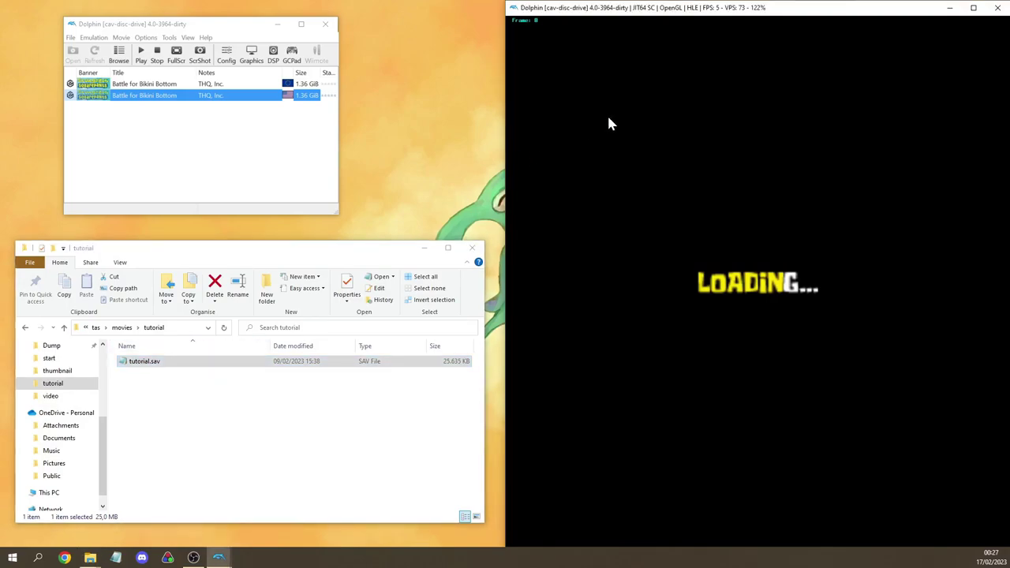
pyautogui.hotkey('shift', 'F8')
# Load the tutorial.sav state from file into the running game
pyautogui.click(93, 37)
pyautogui.moveTo(122, 135)
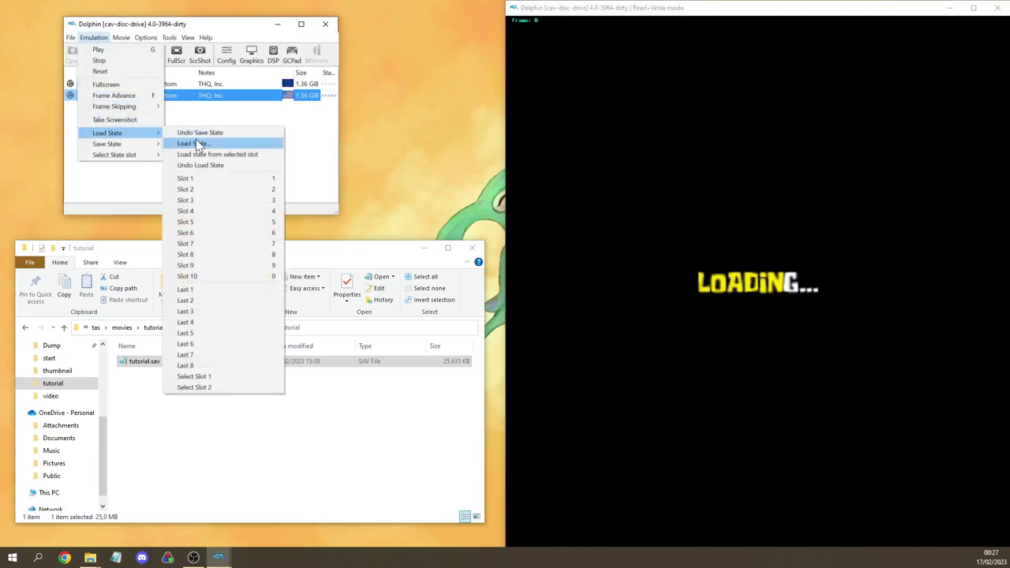
pyautogui.click(194, 143)
pyautogui.doubleClick(232, 85)
pyautogui.click(574, 197)
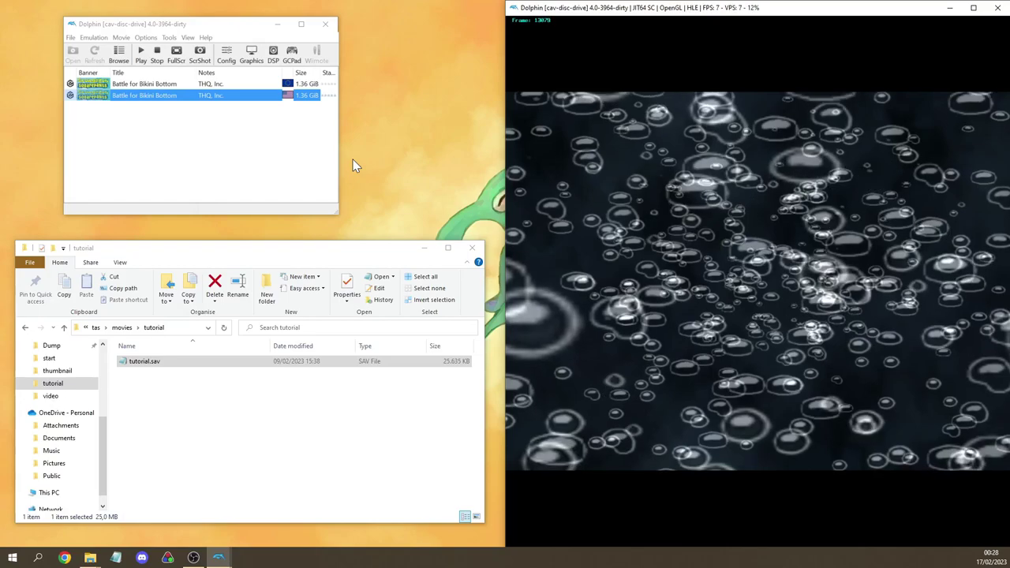
# Start recording input from the loaded state and advance the game by one frame
pyautogui.click(121, 37)
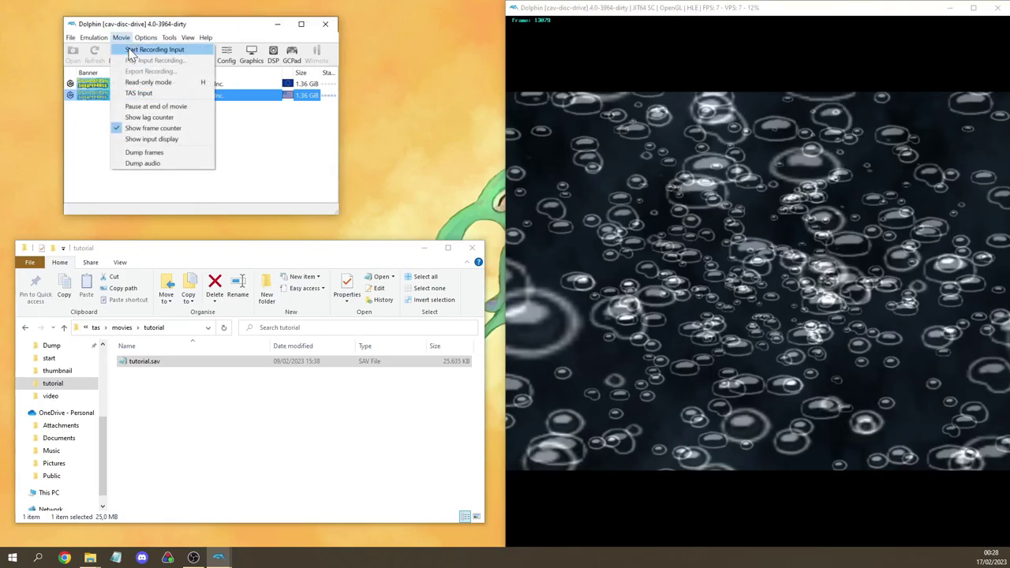
pyautogui.click(150, 45)
pyautogui.click(569, 129)
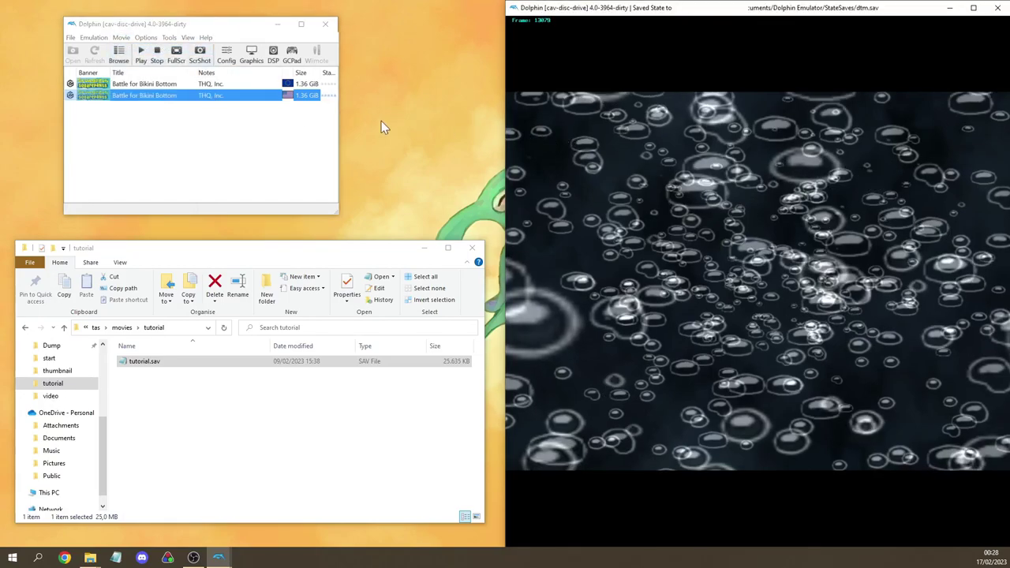
pyautogui.press('space')
# Save the current state to a file named start in the tutorial folder
pyautogui.click(93, 37)
pyautogui.moveTo(128, 148)
pyautogui.click(189, 145)
pyautogui.write('start')
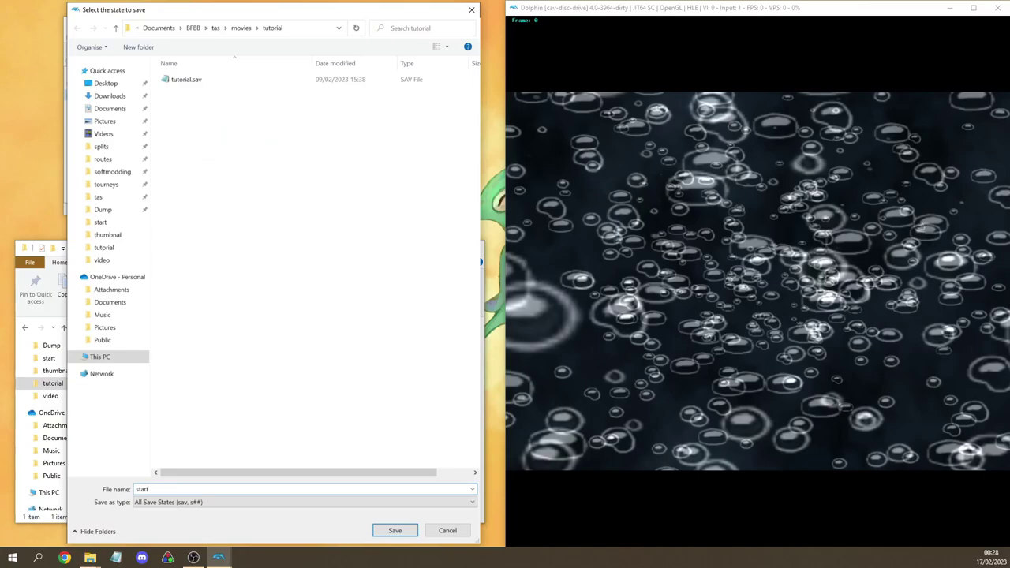
pyautogui.press('Return')
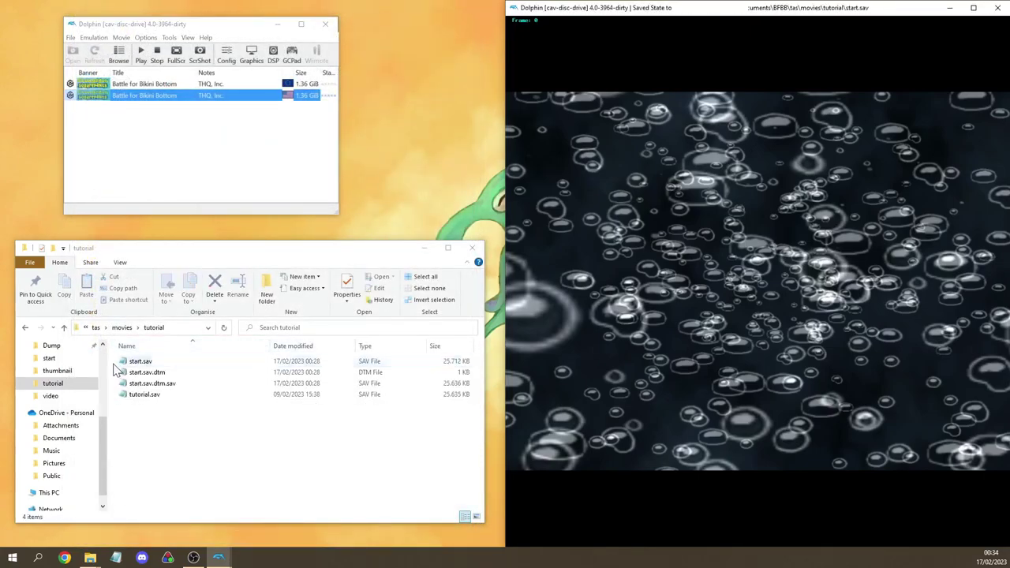
# Examine the files start.sav, start.sav.dtm and start.sav.dtm.sav in the tutorial folder
pyautogui.moveTo(115, 365); pyautogui.dragTo(151, 387)
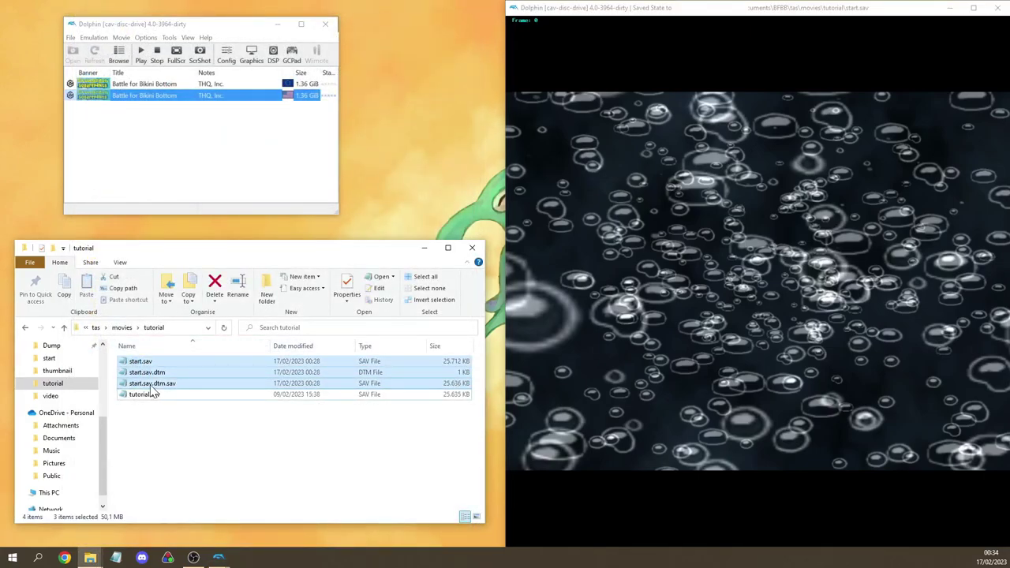
pyautogui.click(224, 363)
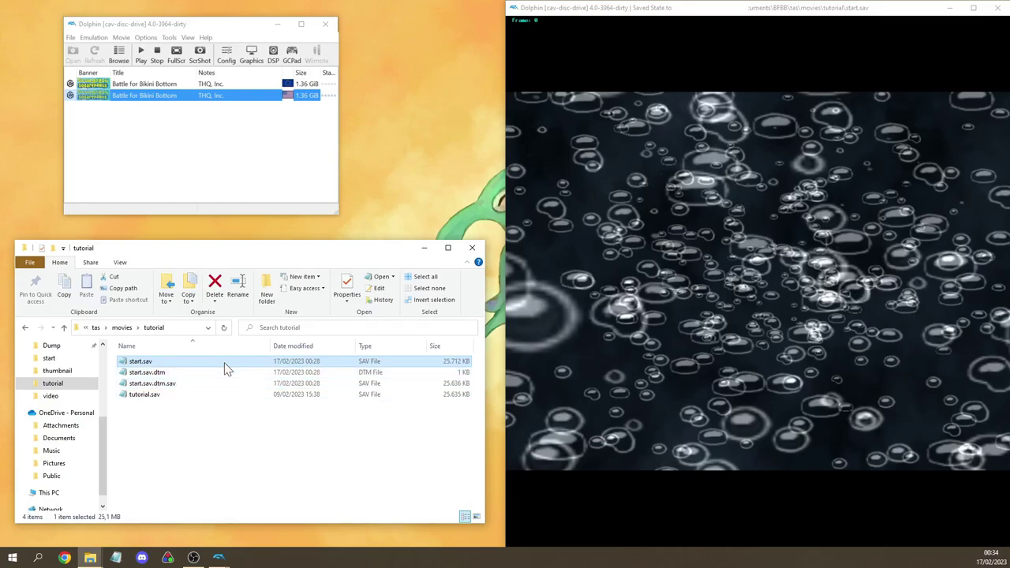
pyautogui.click(244, 374)
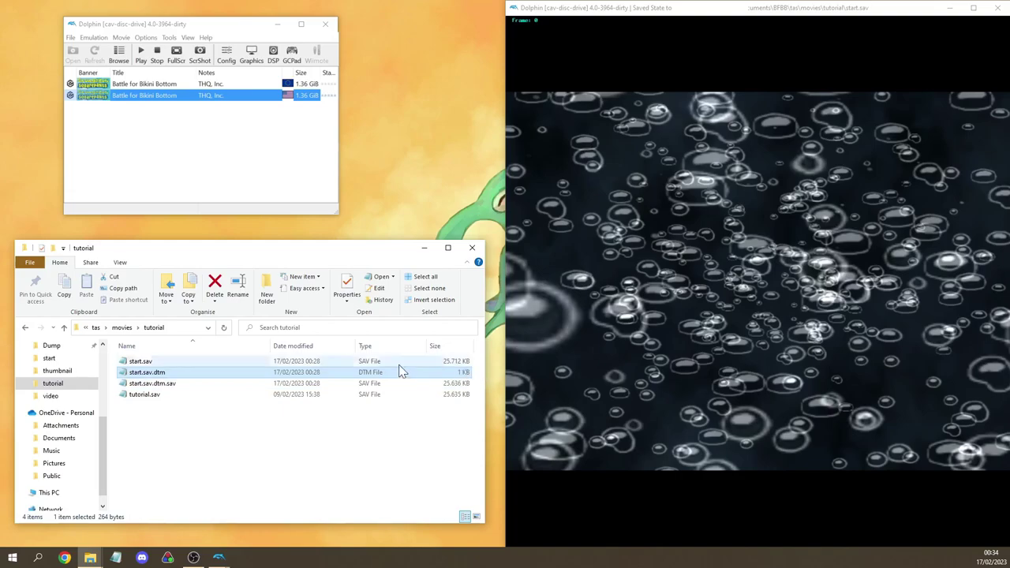
pyautogui.click(220, 387)
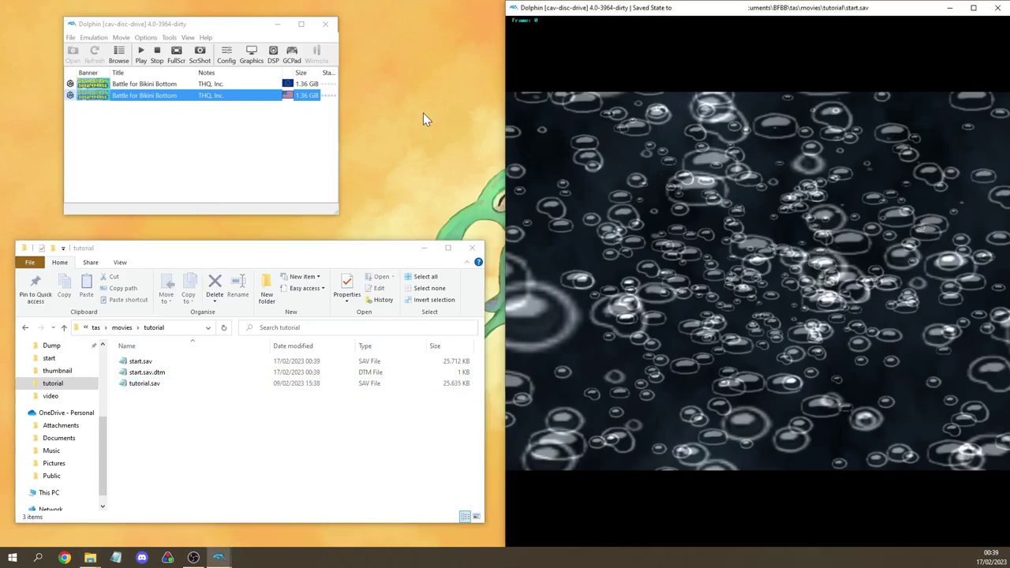
# Advance the game by one frame and save the state to several slots, including slots 10 and 9
pyautogui.press('space')
pyautogui.hotkey('shift', 'F3')
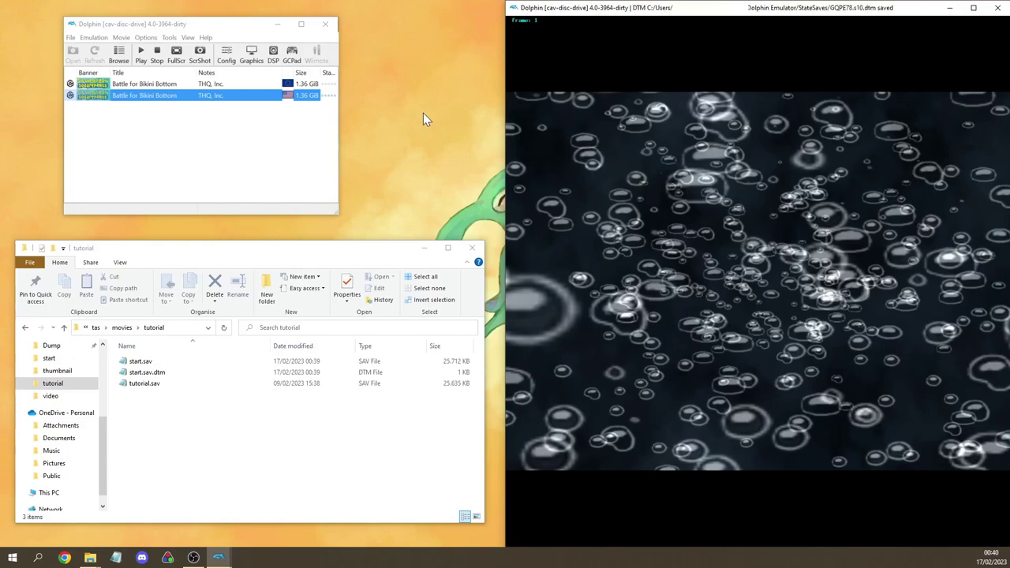
pyautogui.hotkey('shift', 'F5')
pyautogui.hotkey('shift', 'F7')
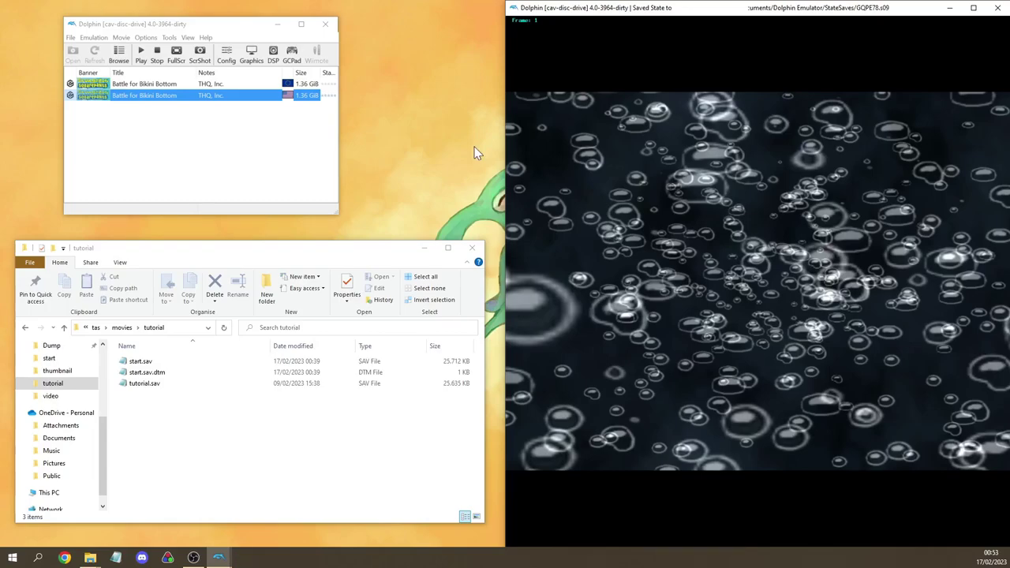
# Play the game on to frame 100, pause it, and load the state from slot 5
pyautogui.press('F10')
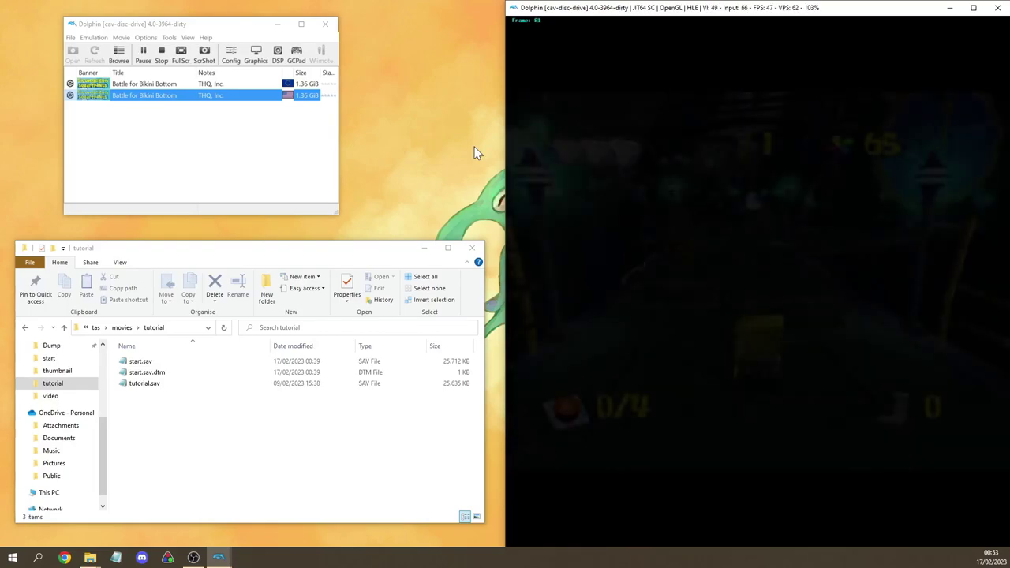
pyautogui.press('F10')
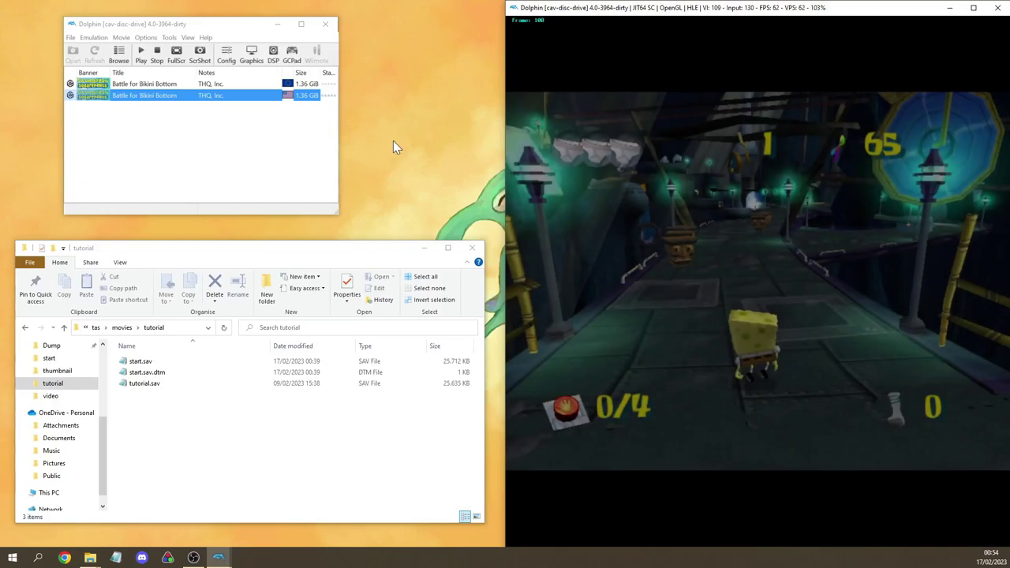
pyautogui.press('F1')
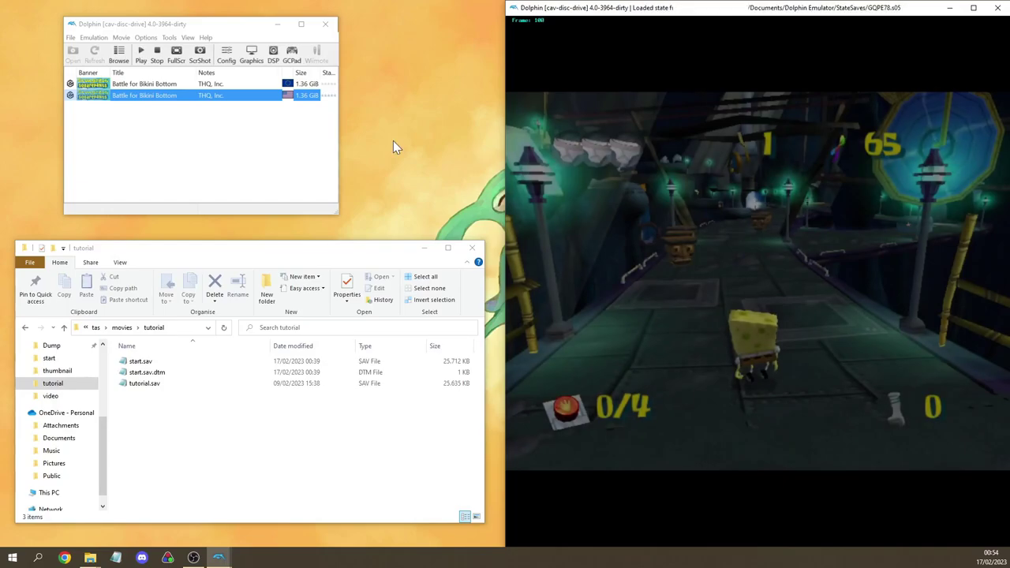
# Play on to about frame 65, save a state there, and reload it after advancing to frame 74
pyautogui.press('F10')
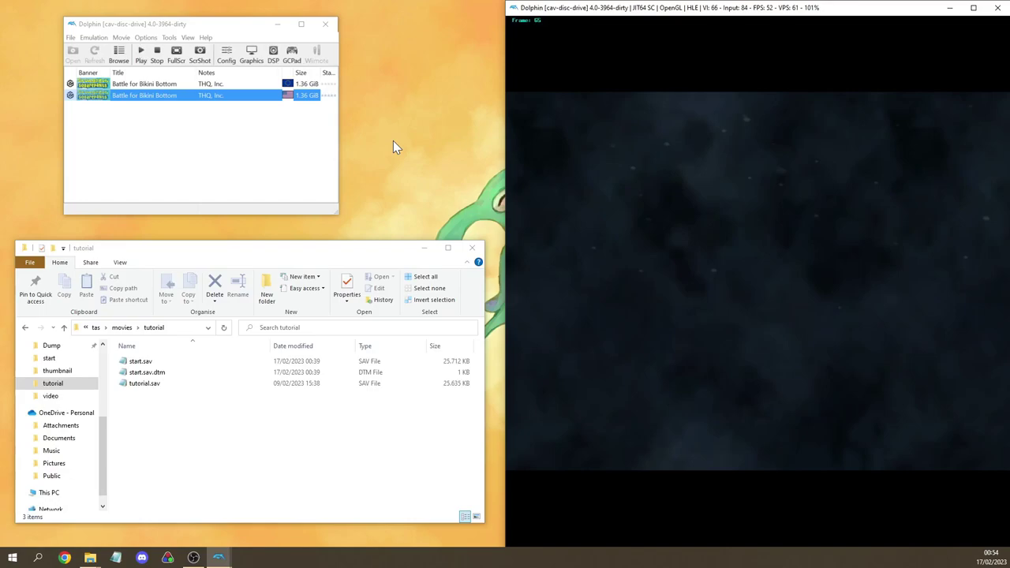
pyautogui.hotkey('shift', 'F1')
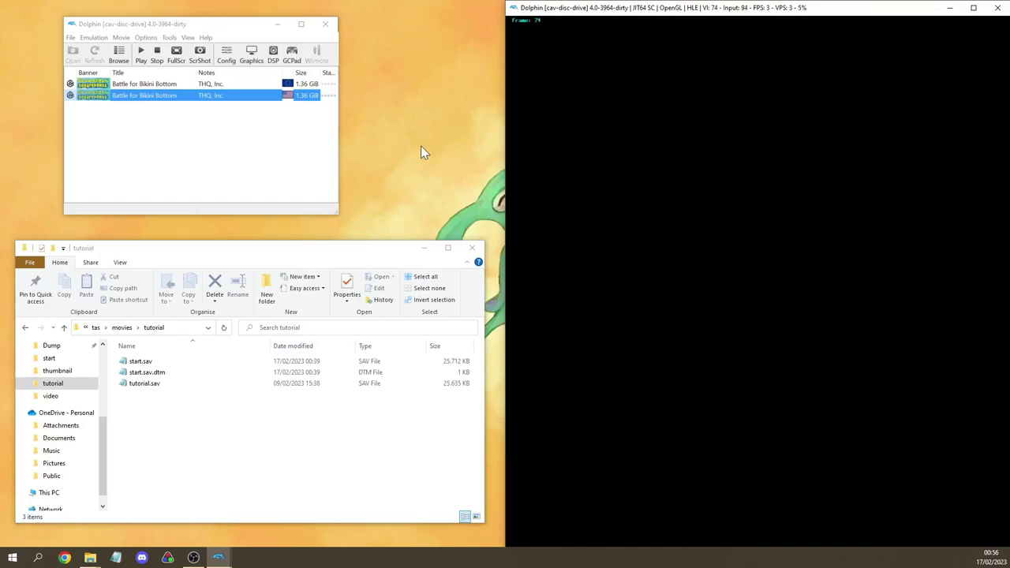
pyautogui.press('F1')
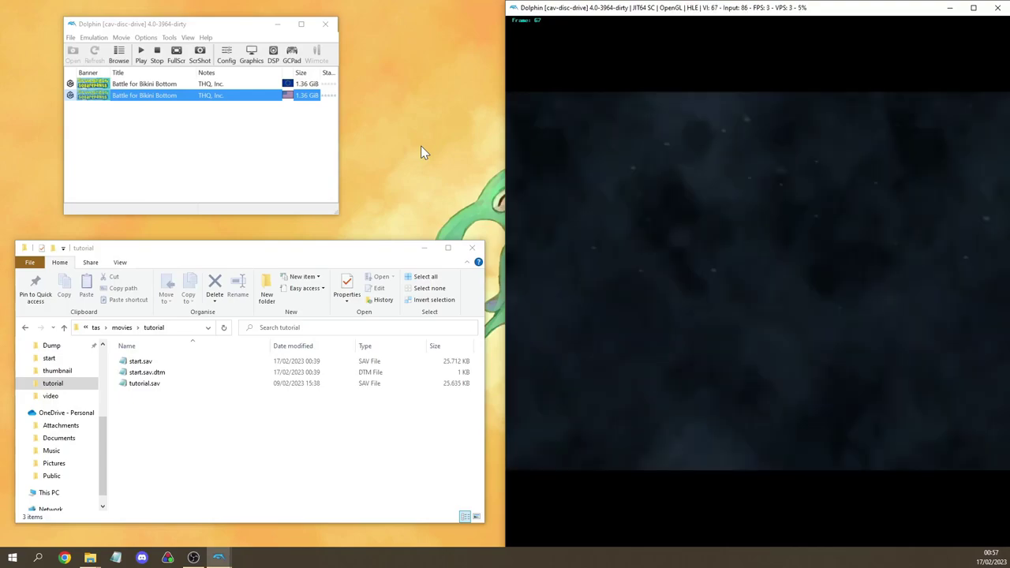
# Save a state to slot 10, reload it repeatedly to retry the level's opening movement, and play on to frame 324
pyautogui.hotkey('shift', 'F10')
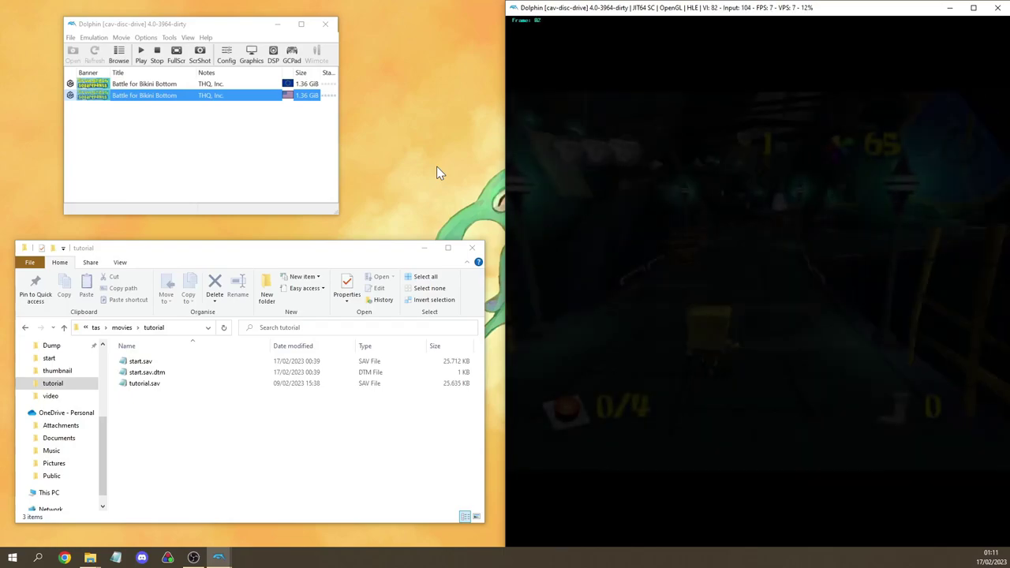
pyautogui.press('F10')
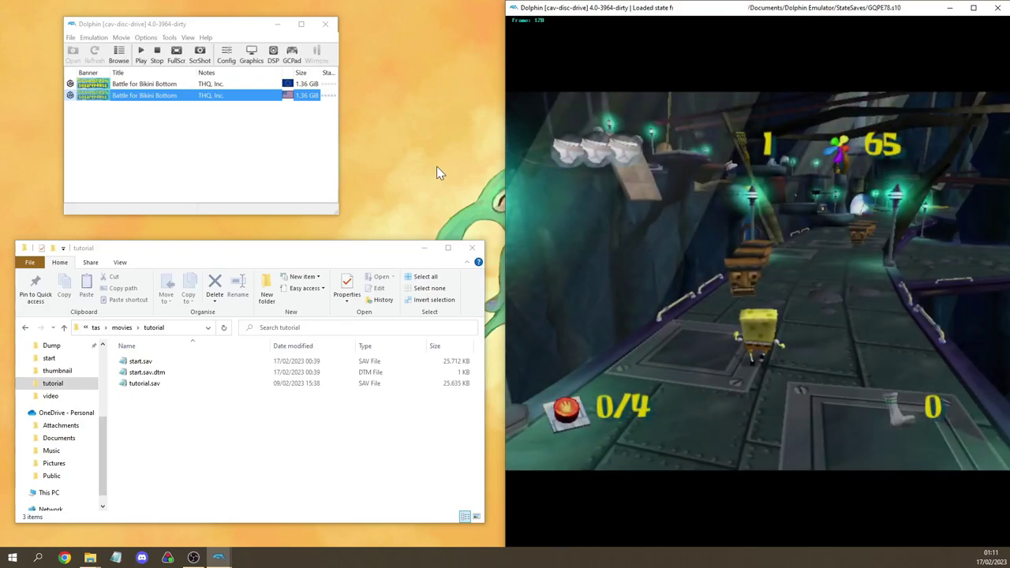
pyautogui.press('F10')
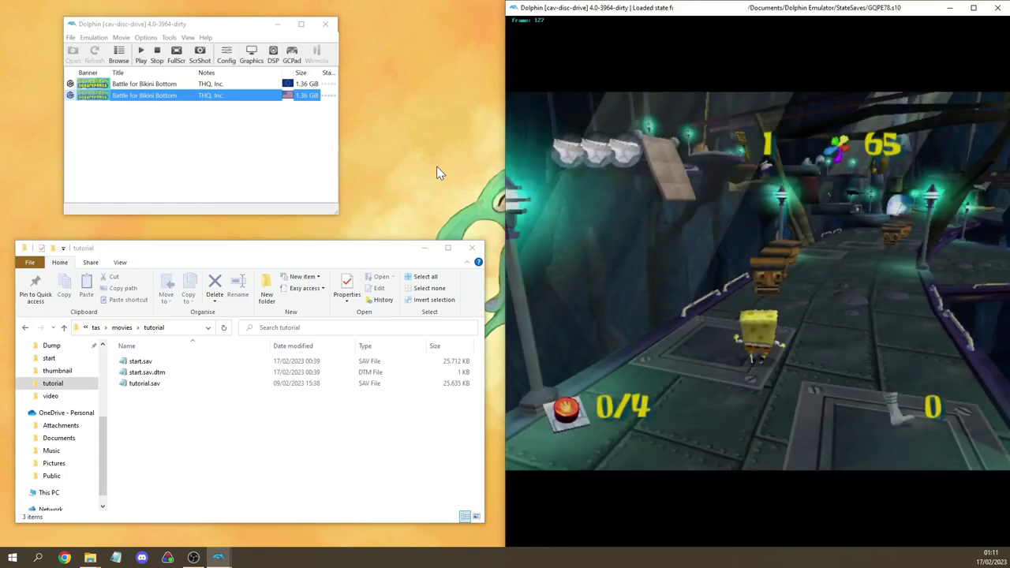
pyautogui.press('F10')
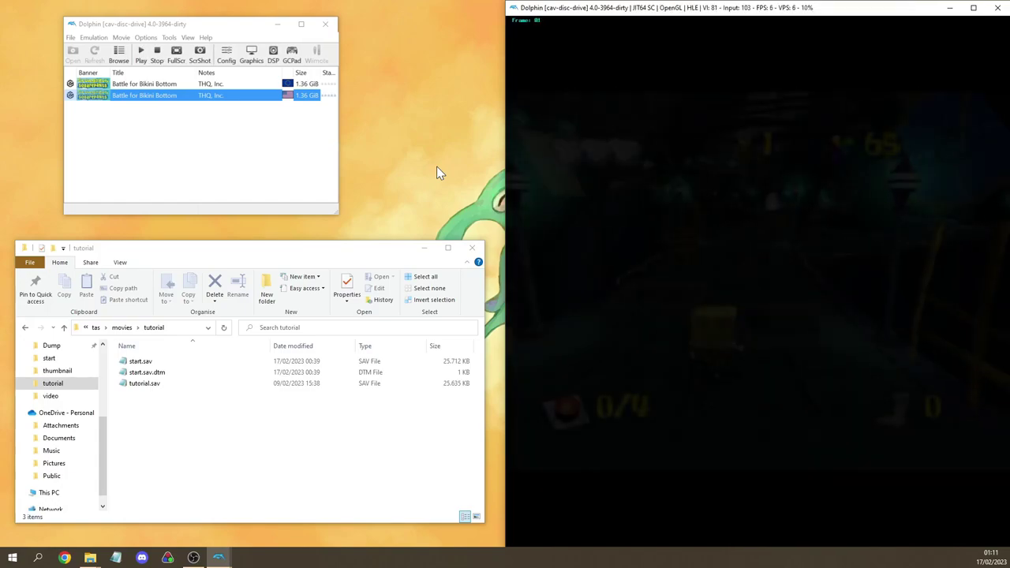
pyautogui.press('F10')
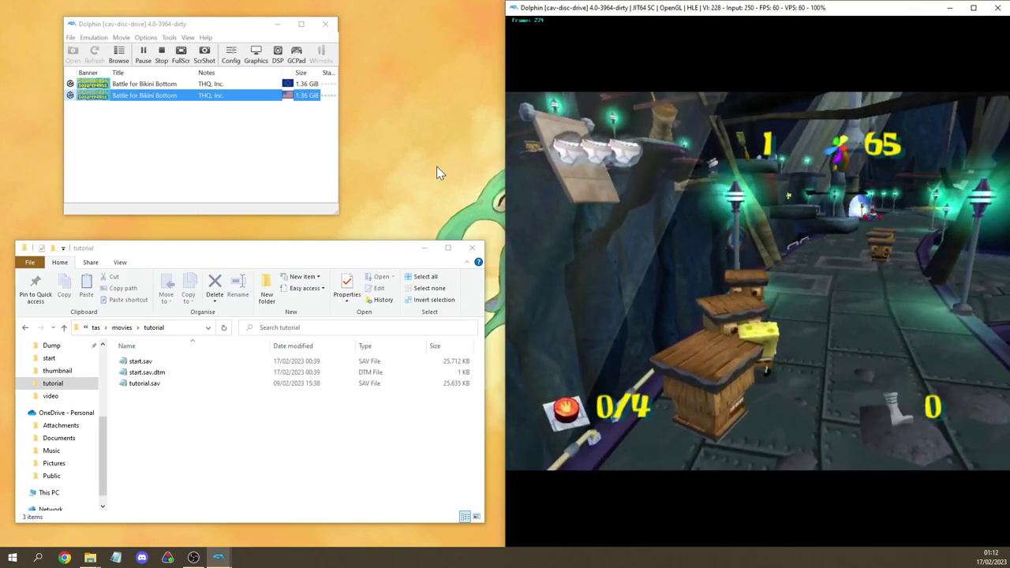
pyautogui.press('F10')
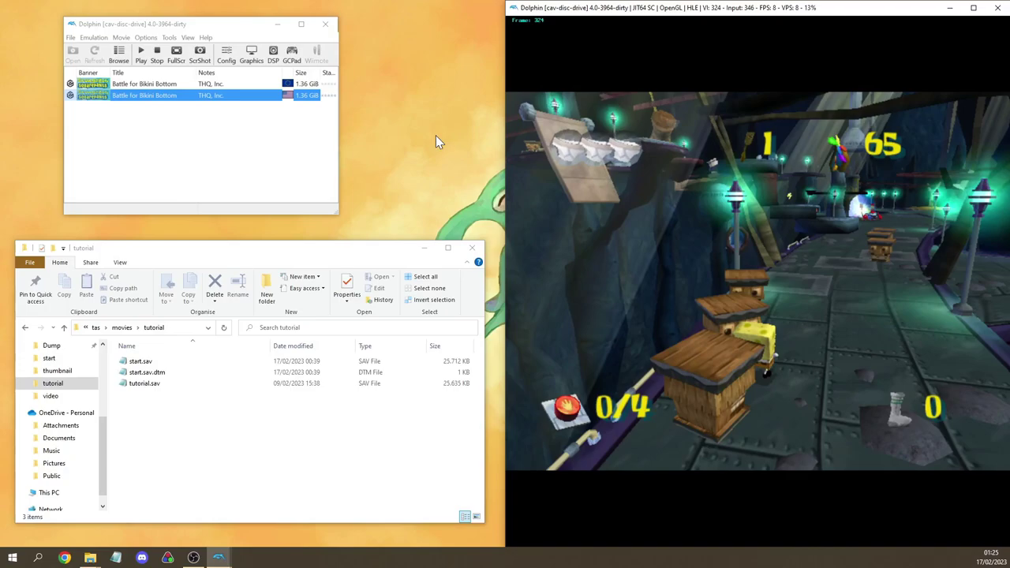
# Reload the early savestate repeatedly and retry the level's opening movement, advancing frame by frame to about frame 80
pyautogui.press('F10')
pyautogui.press('space')
pyautogui.press('space')
pyautogui.press('space')
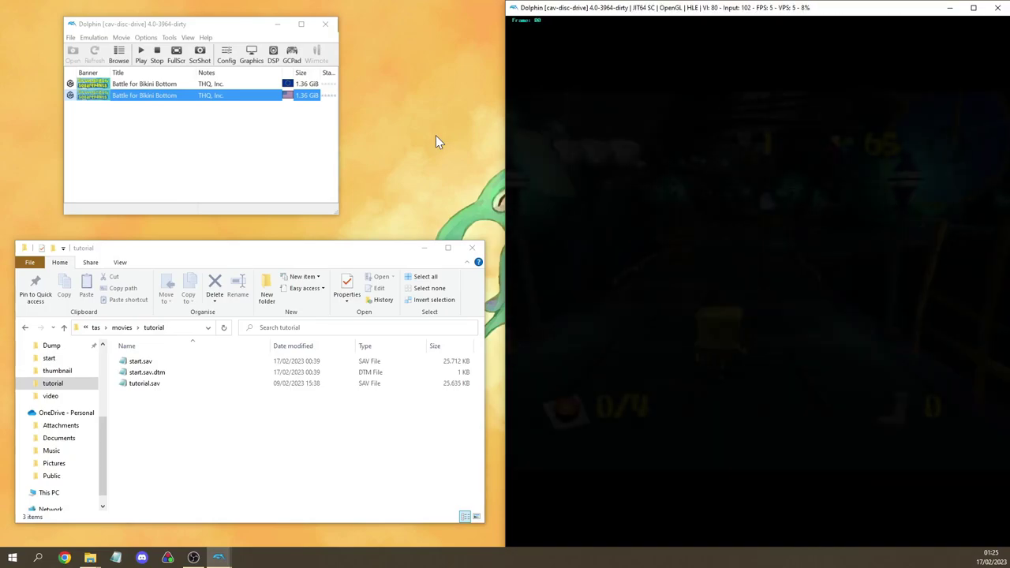
pyautogui.press('F10')
pyautogui.press('F10')
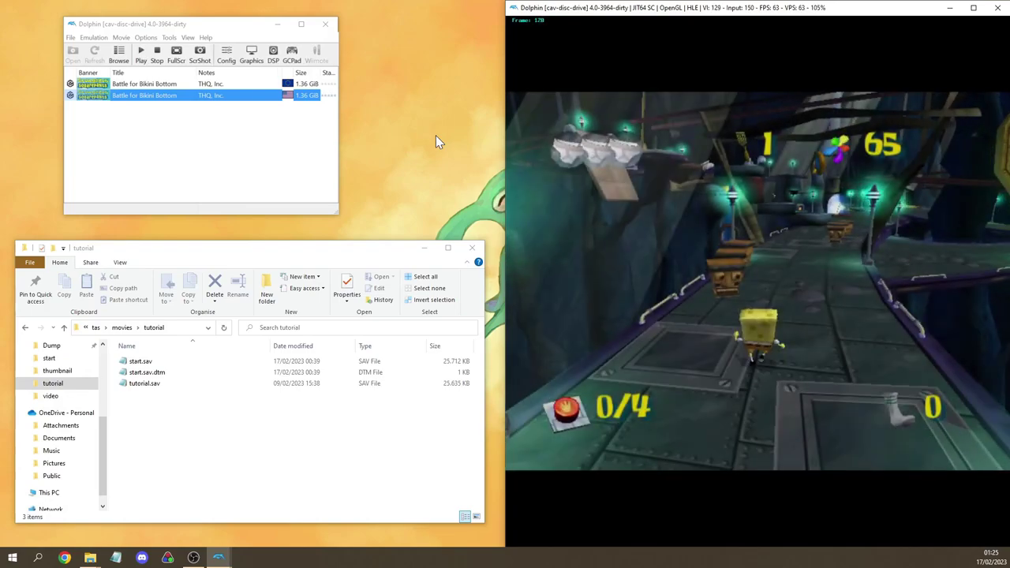
pyautogui.press('F10')
pyautogui.press('space')
pyautogui.press('space')
pyautogui.press('space')
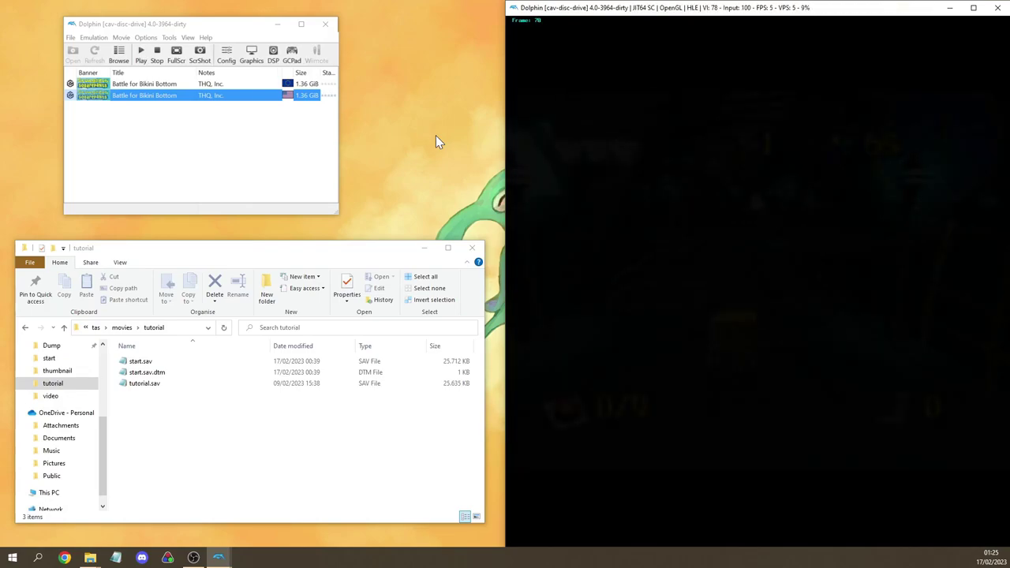
# Save a state to slot 1, play on to frame 251, and load the state from slot 1
pyautogui.hotkey('shift', 'F1')
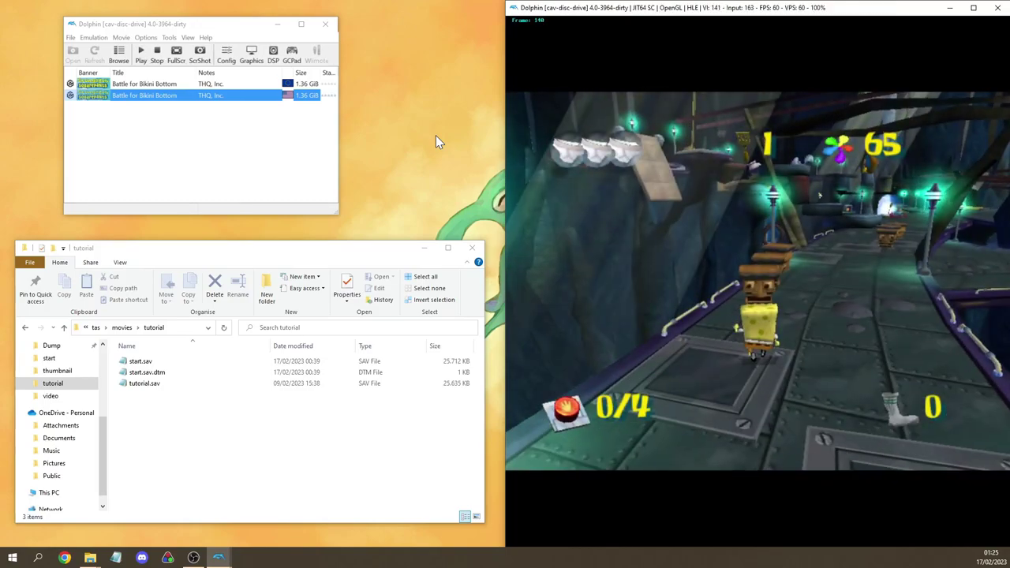
pyautogui.press('F1')
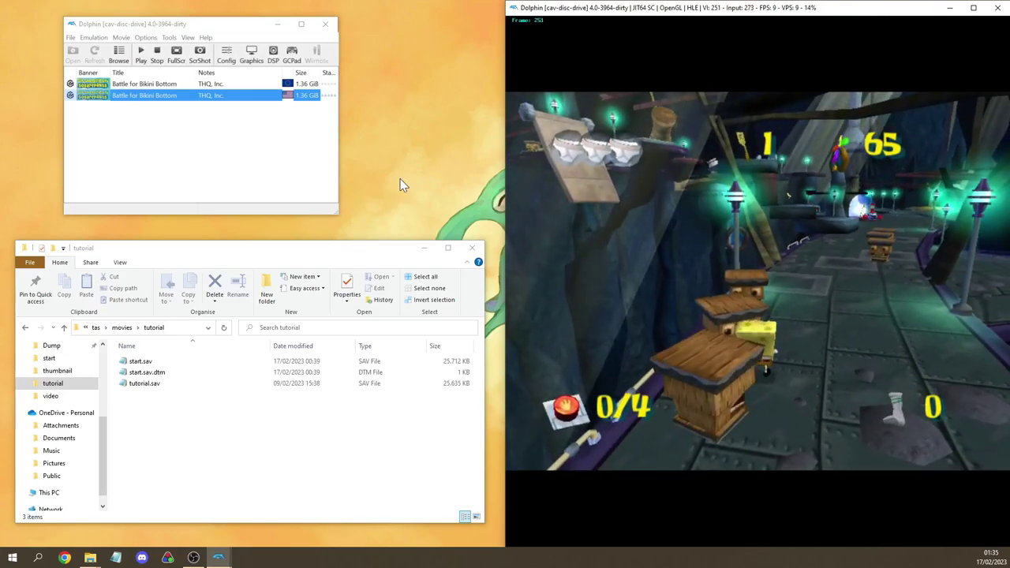
pyautogui.press('F1')
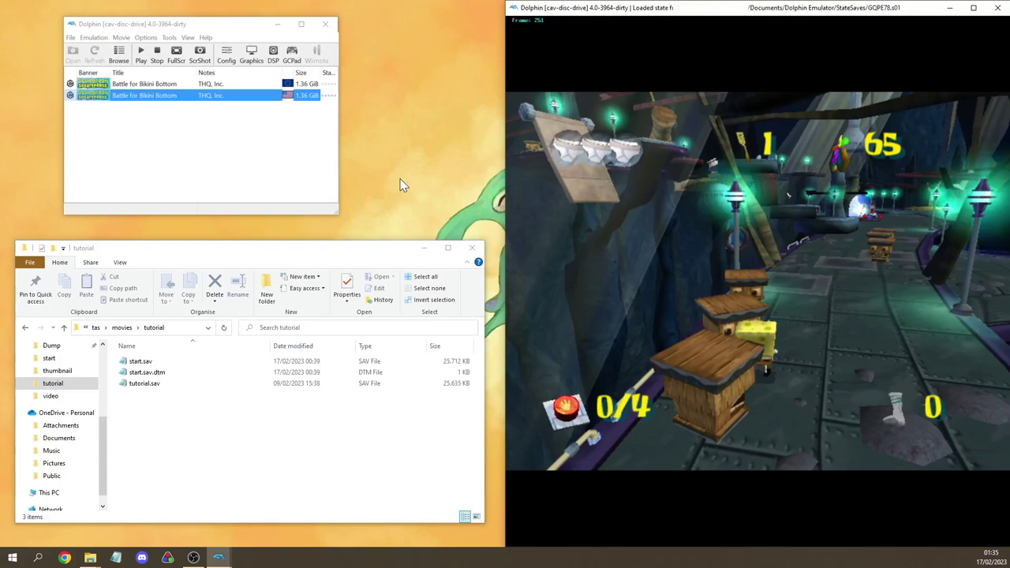
# Save a state to slot 2 at about frame 84, play on to frame 236, and load slot 2
pyautogui.hotkey('shift', 'F2')
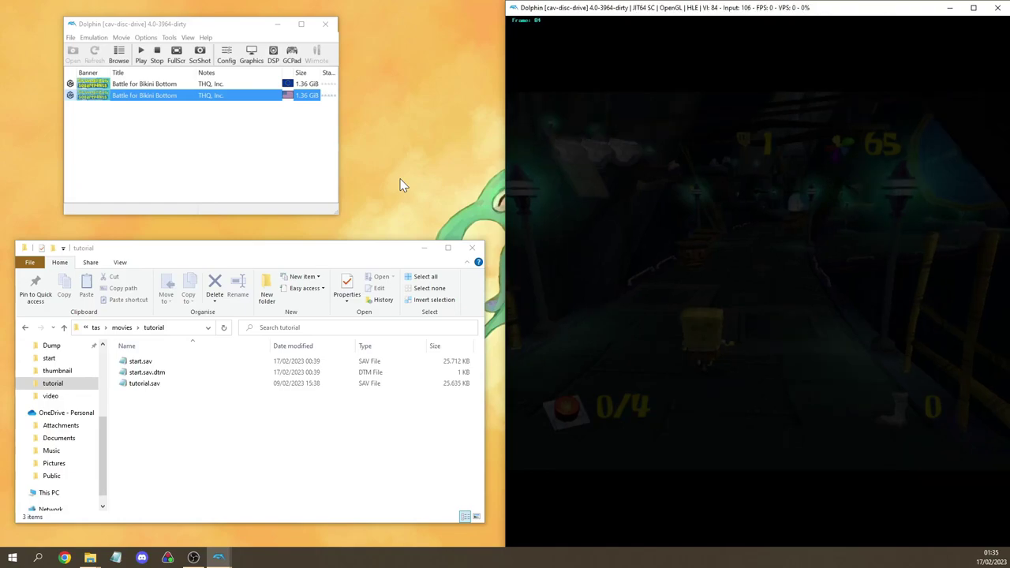
pyautogui.press('F10')
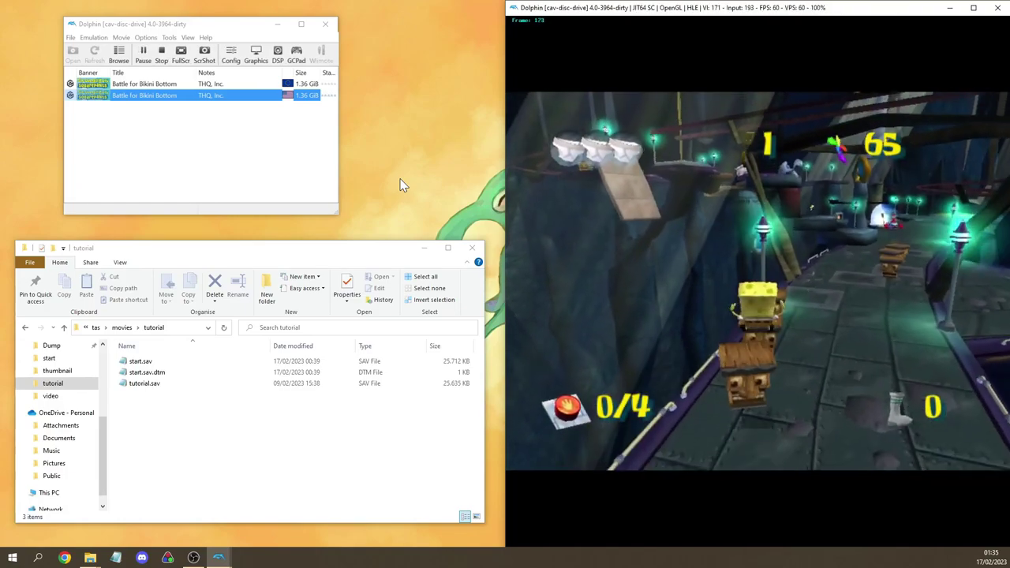
pyautogui.press('F10')
pyautogui.press('F2')
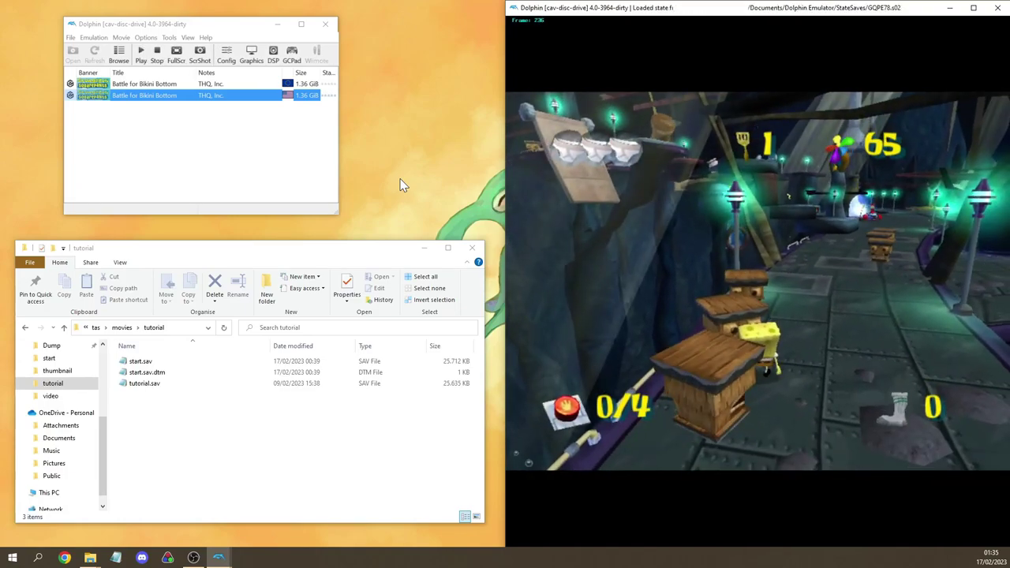
# Play on to frame 227 and save the state there to slot 3
pyautogui.press('F10')
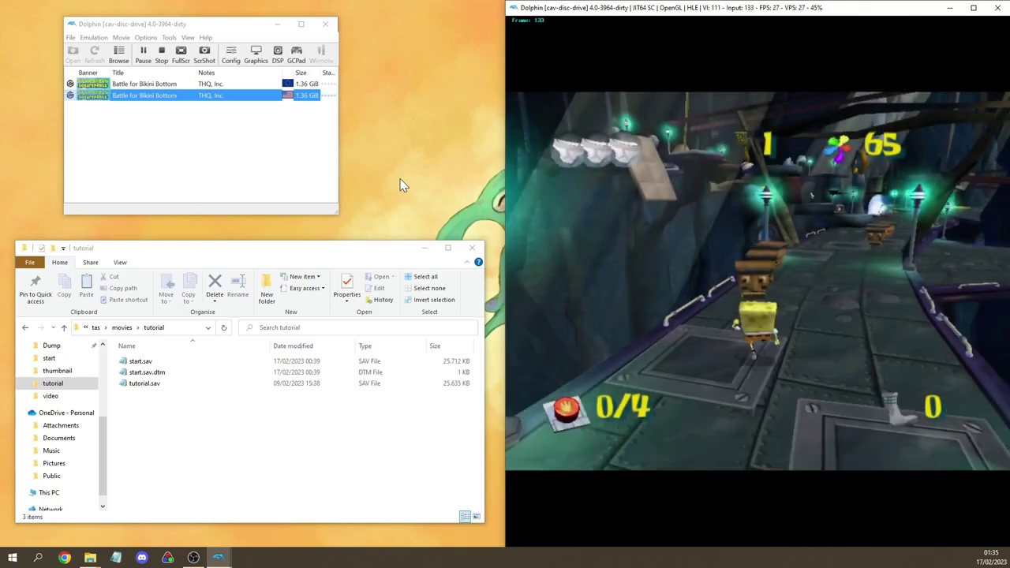
pyautogui.press('F10')
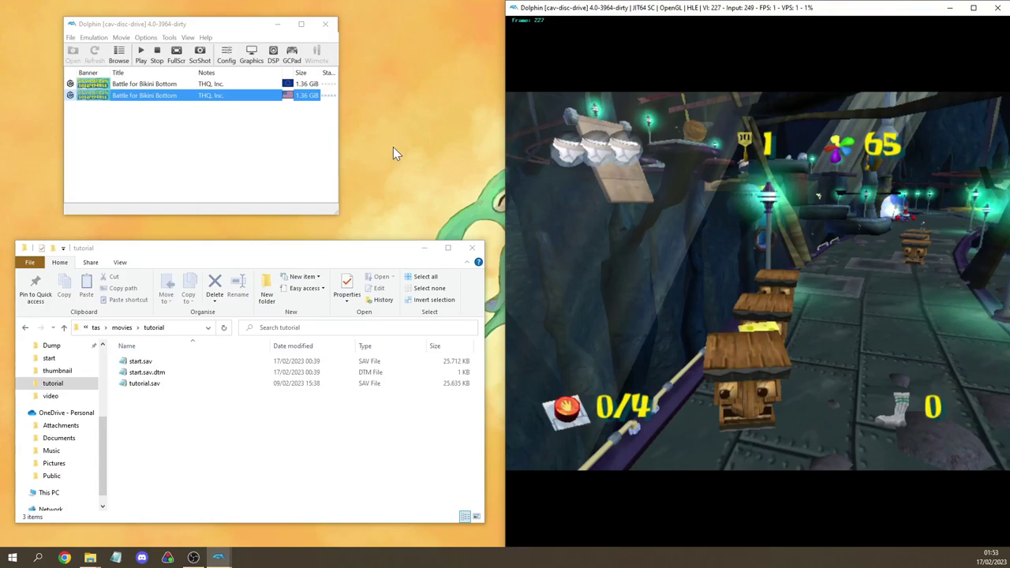
pyautogui.hotkey('shift', 'F3')
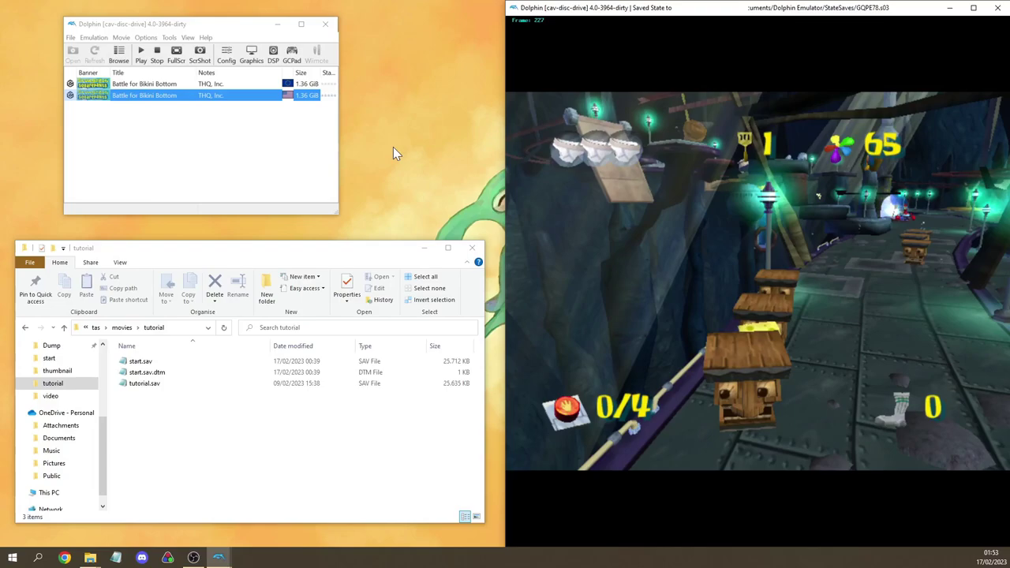
# Switch to Read-only mode, load an earlier savestate, and play the recorded movie back to frame 190
pyautogui.hotkey('shift', 'r')
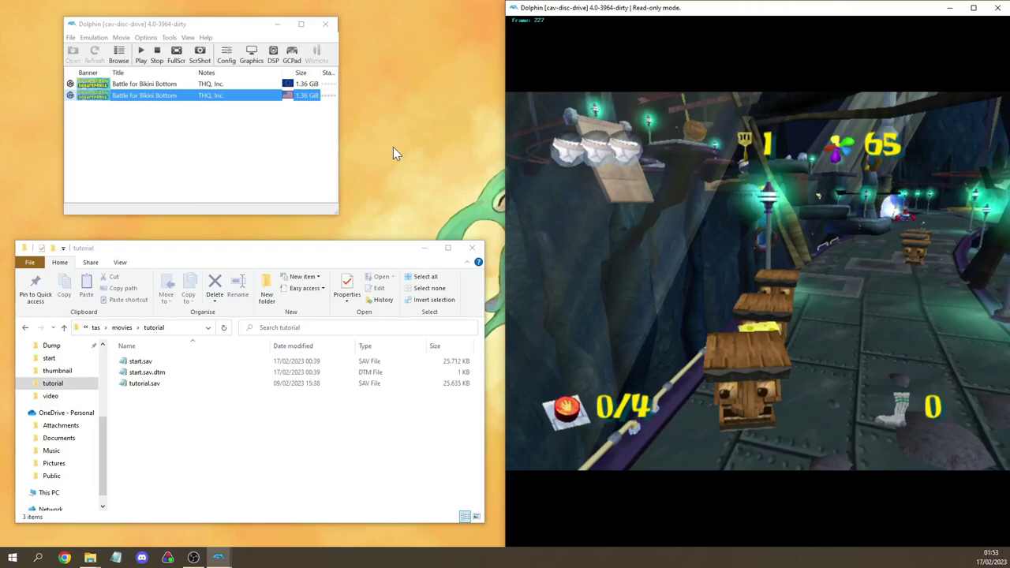
pyautogui.press('F1')
pyautogui.press('F10')
pyautogui.press('F10')
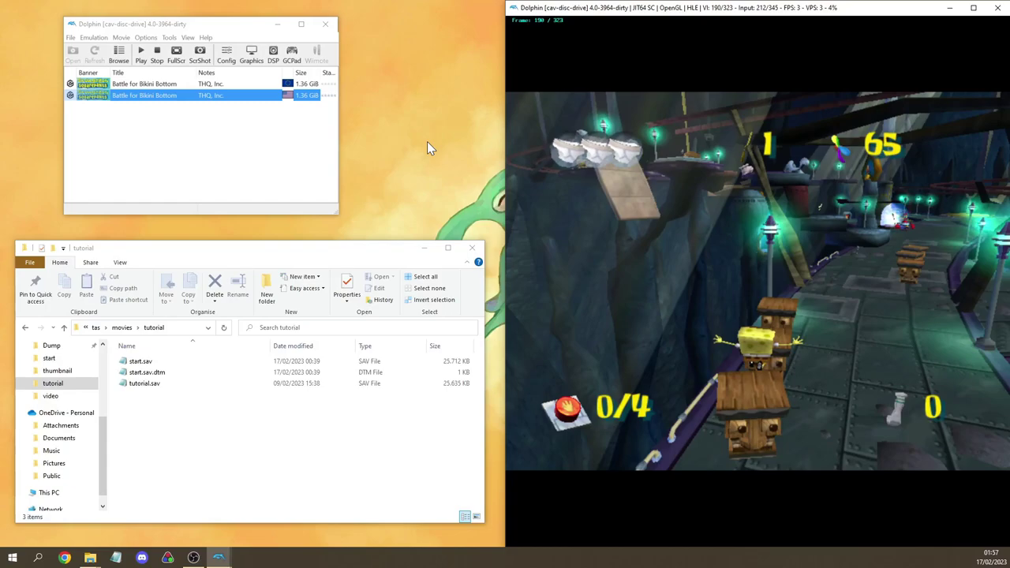
# Save a state at frame 190, return to Read+Write mode, and record new movement to frame 238
pyautogui.hotkey('shift', 'F1')
pyautogui.hotkey('shift', 'F8')
pyautogui.press('F1')
pyautogui.press('F10')
pyautogui.press('F10')
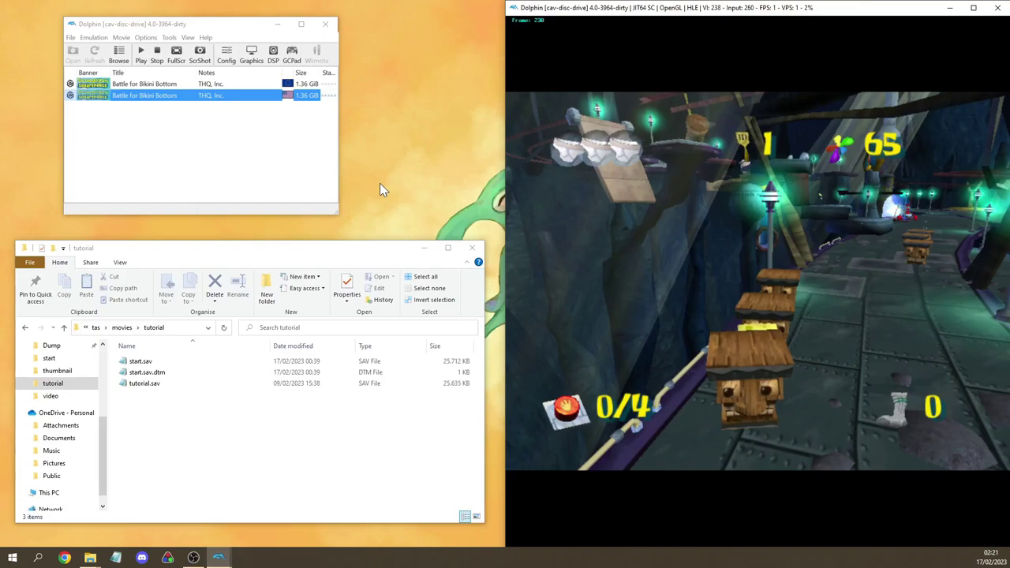
# Reload the slot 4 state repeatedly to retry the movement past the stacked wooden tikis, playing on to the checkpoint at frame 274
pyautogui.press('F10')
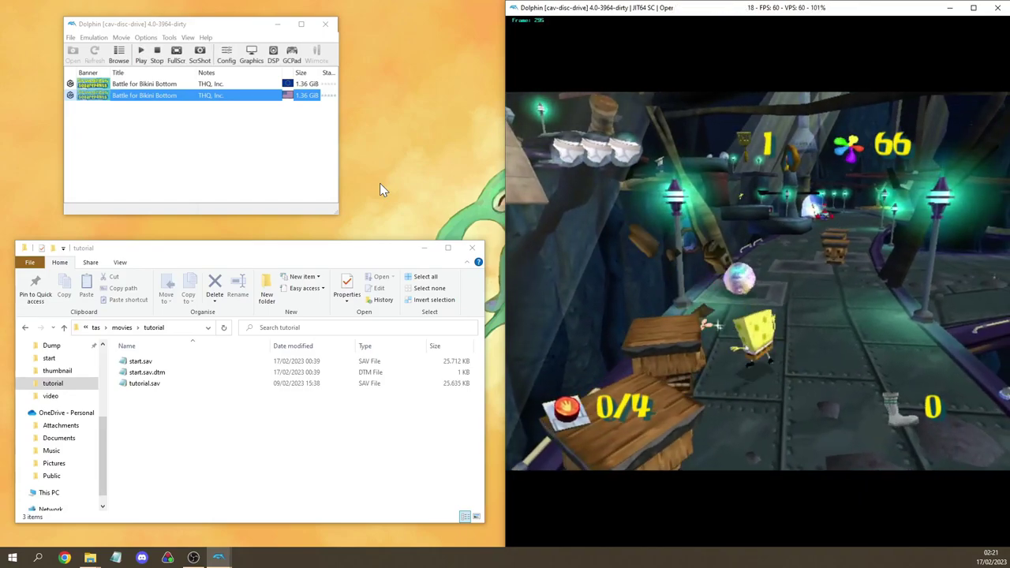
pyautogui.press('F1')
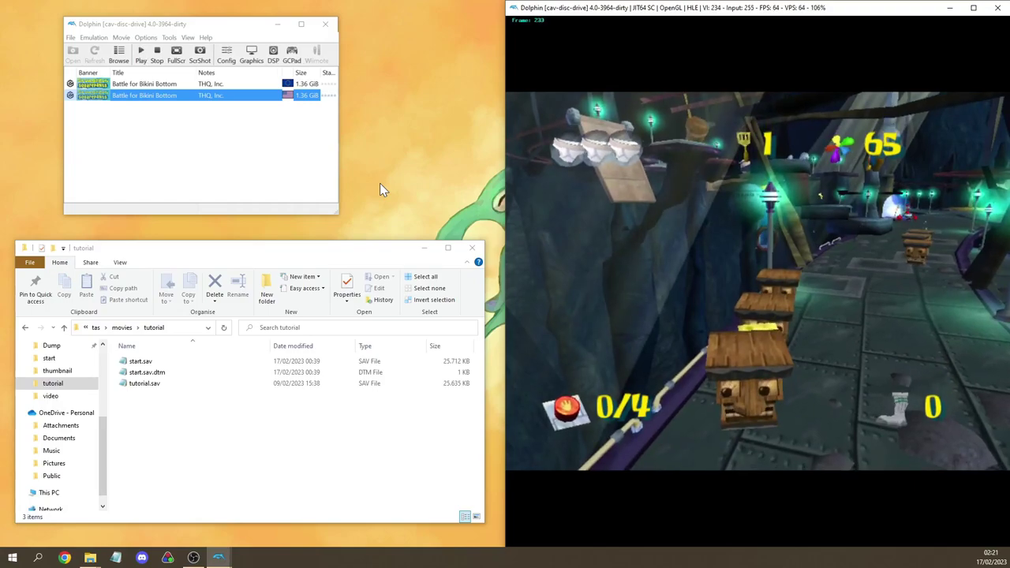
pyautogui.press('space')
pyautogui.press('space')
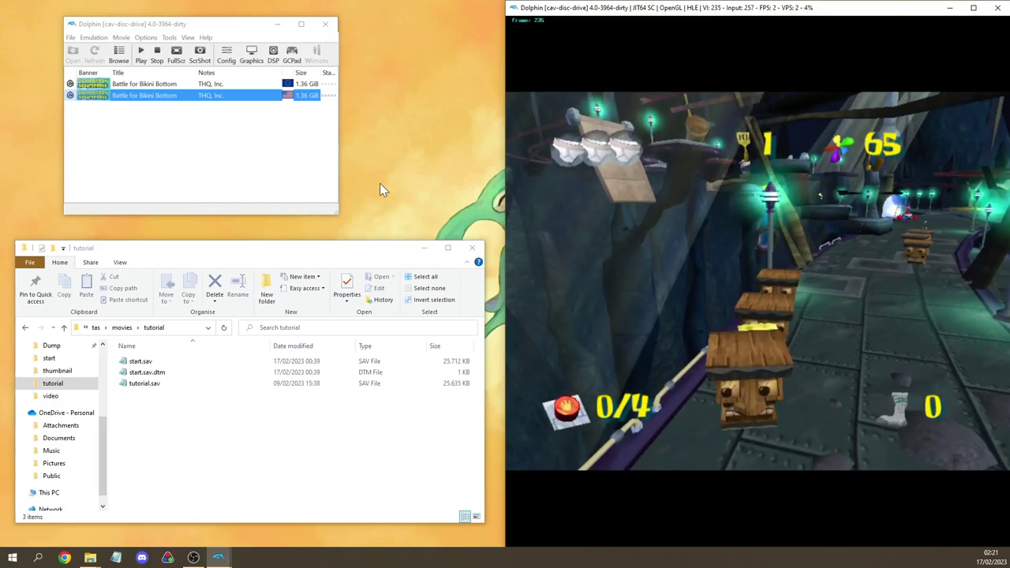
pyautogui.press('F10')
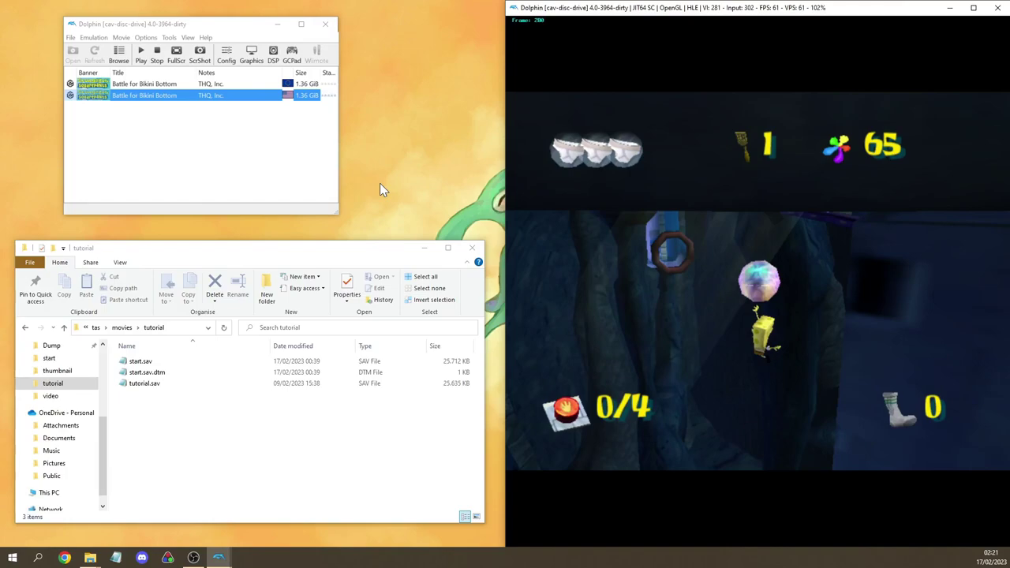
pyautogui.press('F1')
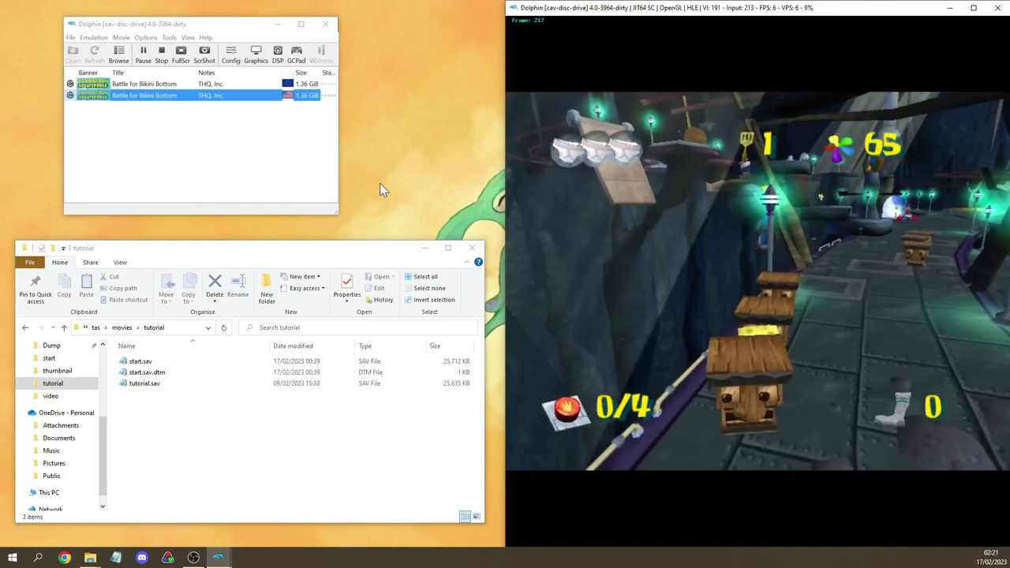
pyautogui.press('space')
pyautogui.press('space')
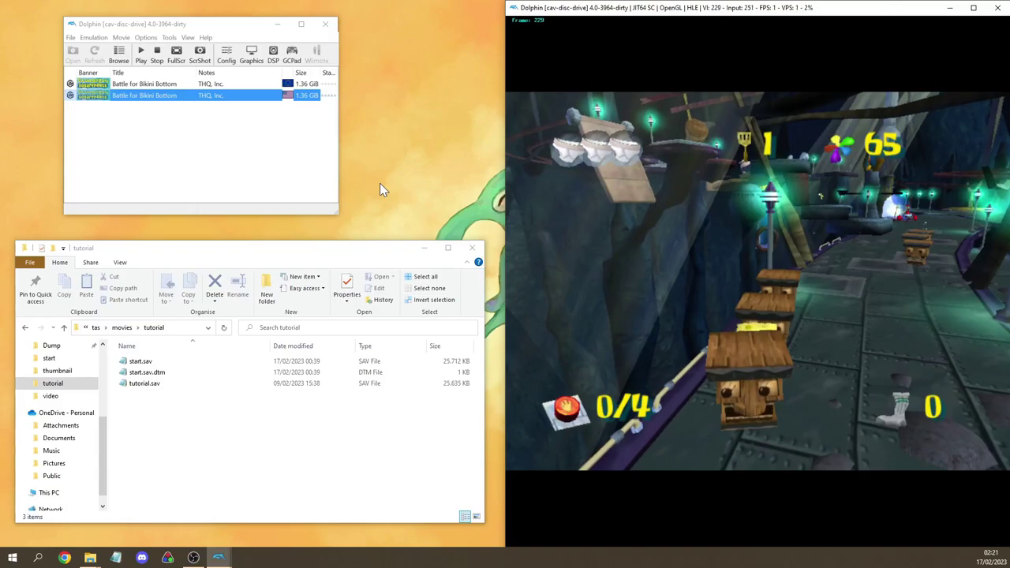
pyautogui.press('F10')
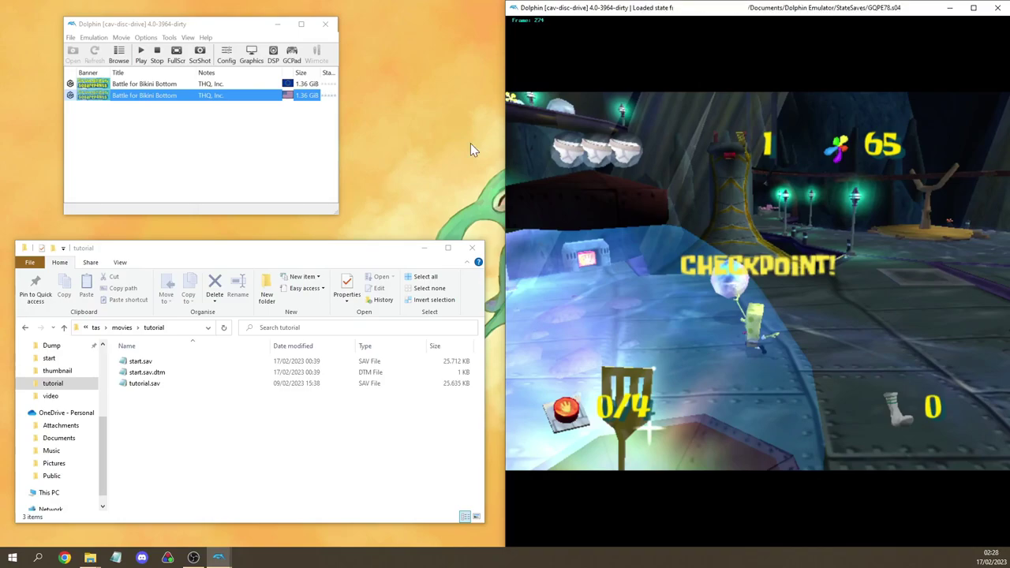
# Retry the movement past the stacked tikis frame by frame from about frame 198, and play on to the checkpoint at frame 246
pyautogui.press('F1')
pyautogui.press('space')
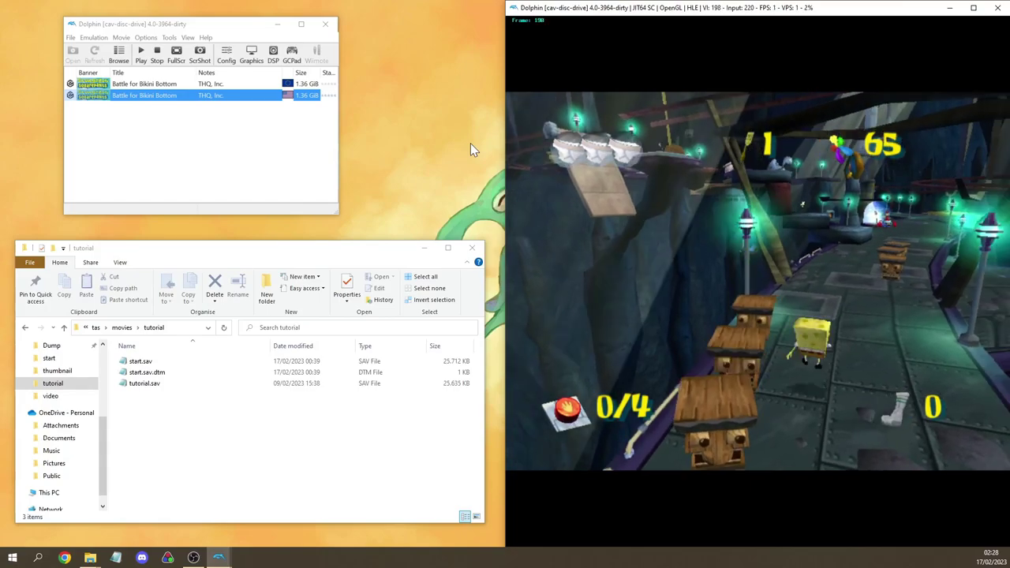
pyautogui.press('F10')
pyautogui.press('F10')
pyautogui.press('F5')
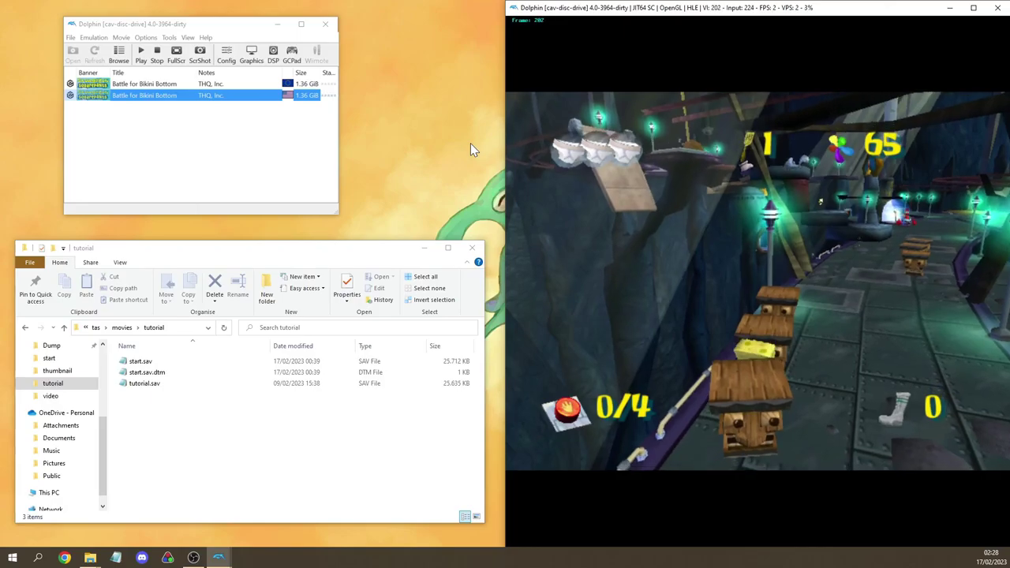
pyautogui.press('F10')
pyautogui.press('F10')
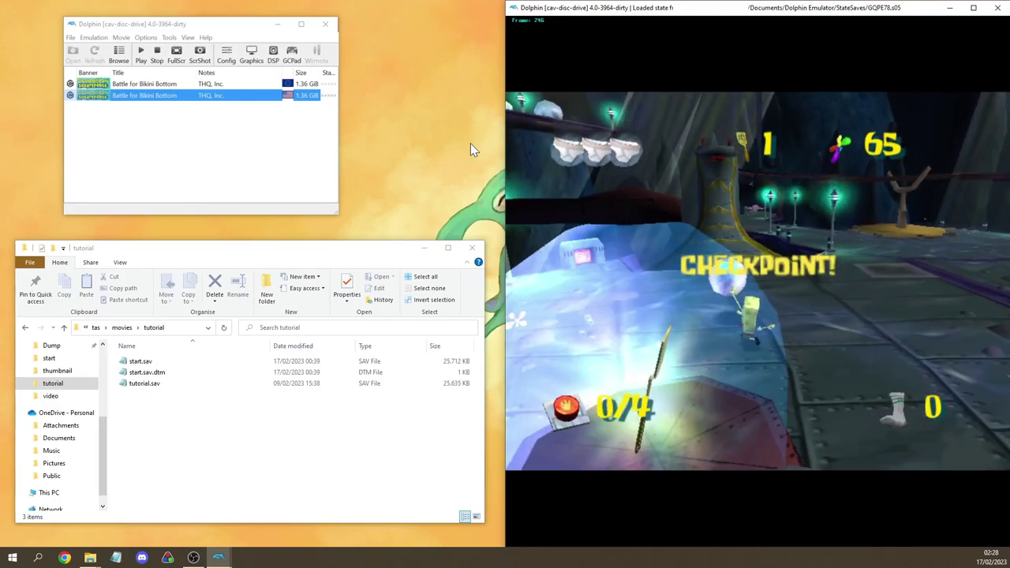
# Load the slot 5 state repeatedly to retry the jump over the tikis from about frame 200
pyautogui.press('F1')
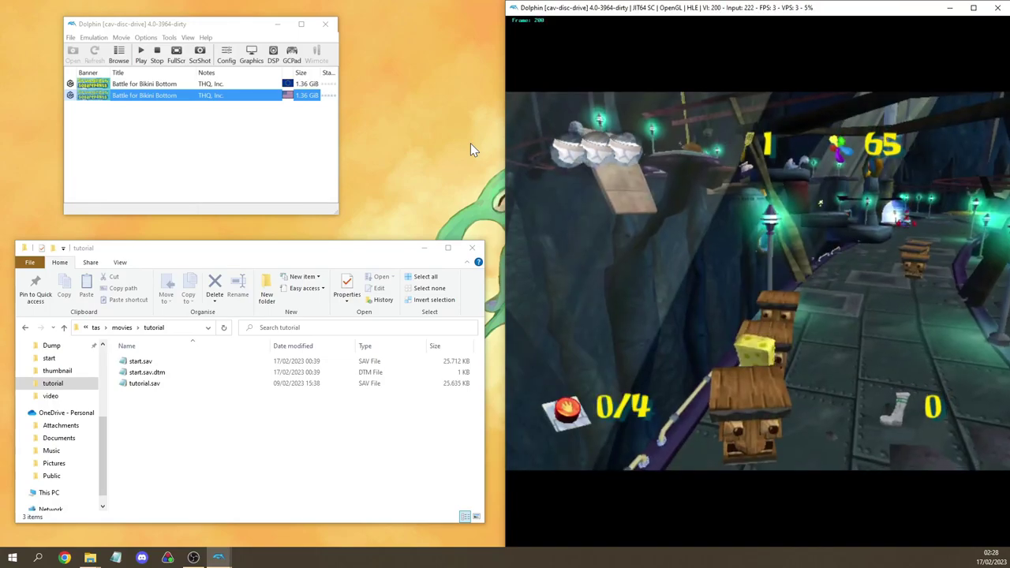
pyautogui.press('F10')
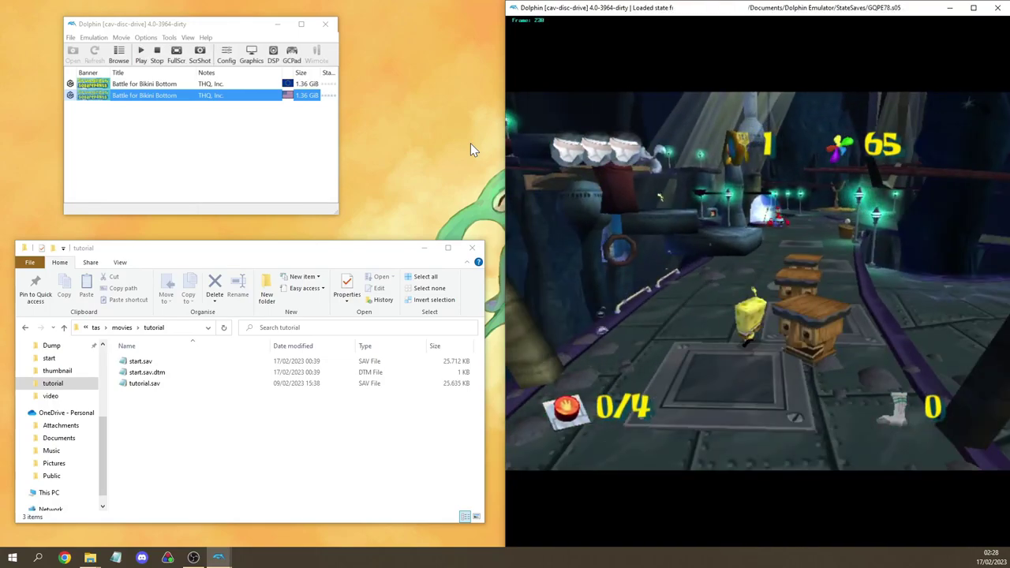
pyautogui.press('F1')
pyautogui.press('F10')
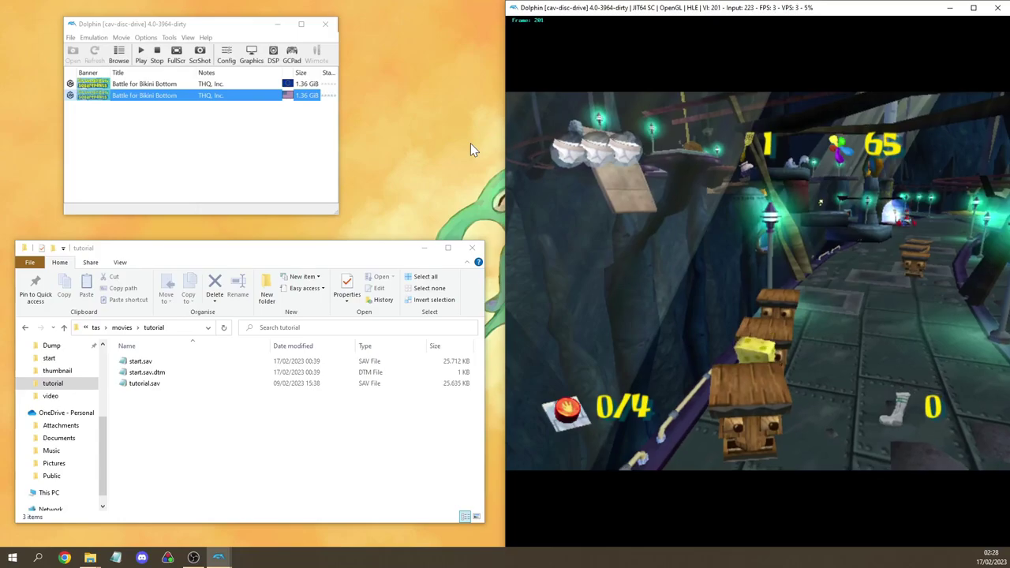